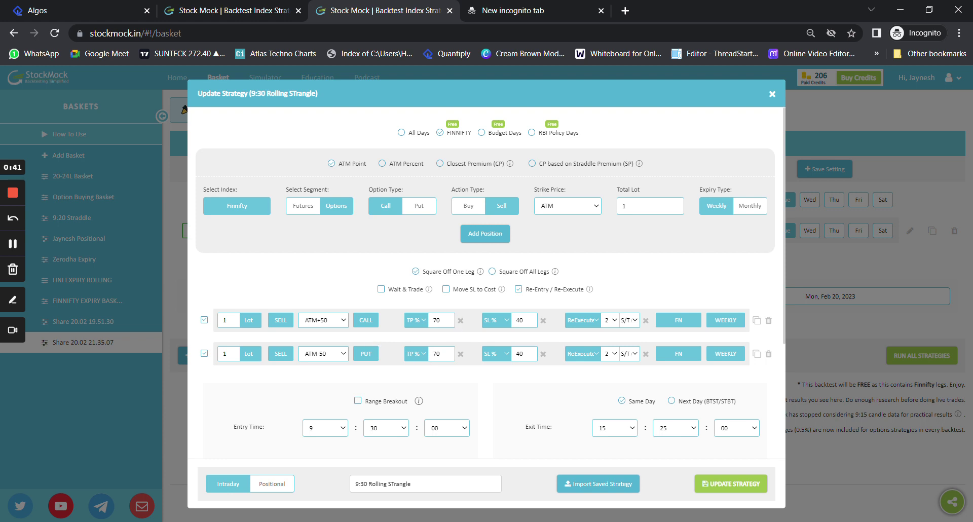
Highlight both legs' 70% targets and keep re-entry on both stop loss and target.
double_click(437, 320)
double_click(437, 354)
left_click(634, 287)
left_click(628, 320)
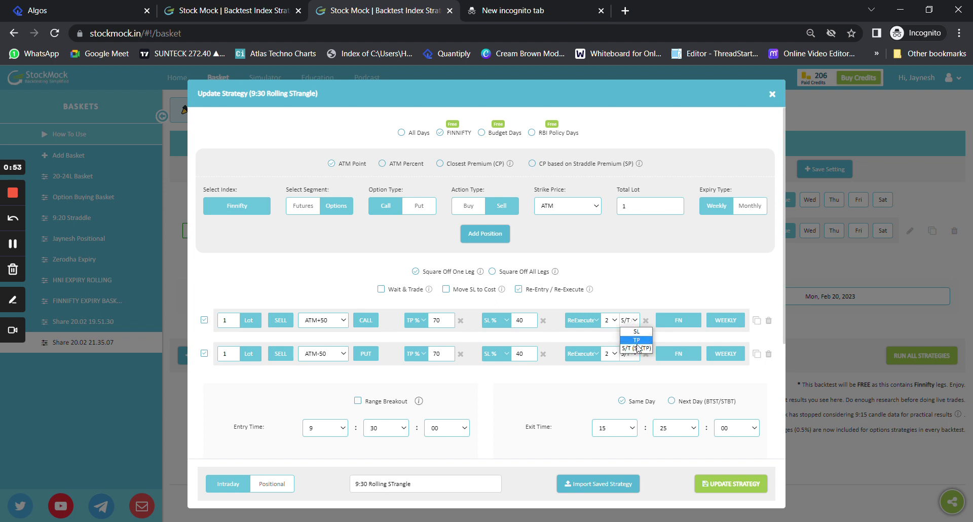
left_click(631, 293)
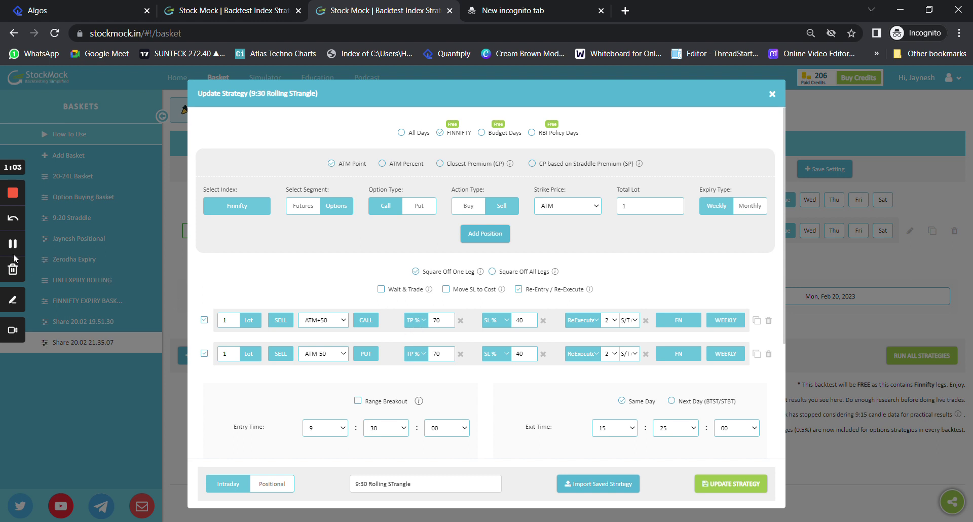
Sketch a red '30 →' on a blank Web Whiteboard.
left_click(619, 53)
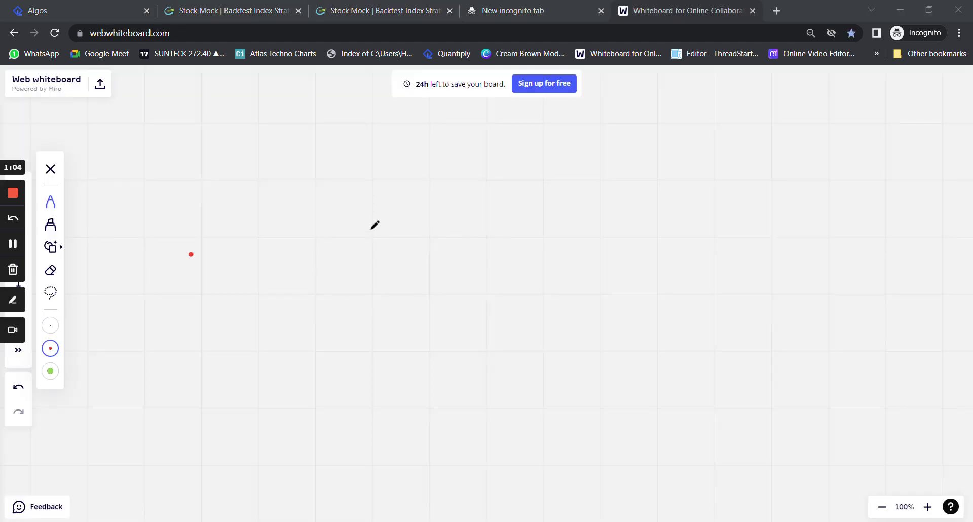
mouse_move(342, 204)
left_mouse_down()
mouse_move(386, 212)
mouse_move(373, 246)
left_mouse_up()
left_click_drag(417, 214, 430, 218)
left_click_drag(479, 239, 583, 236)
left_click_drag(533, 218, 567, 247)
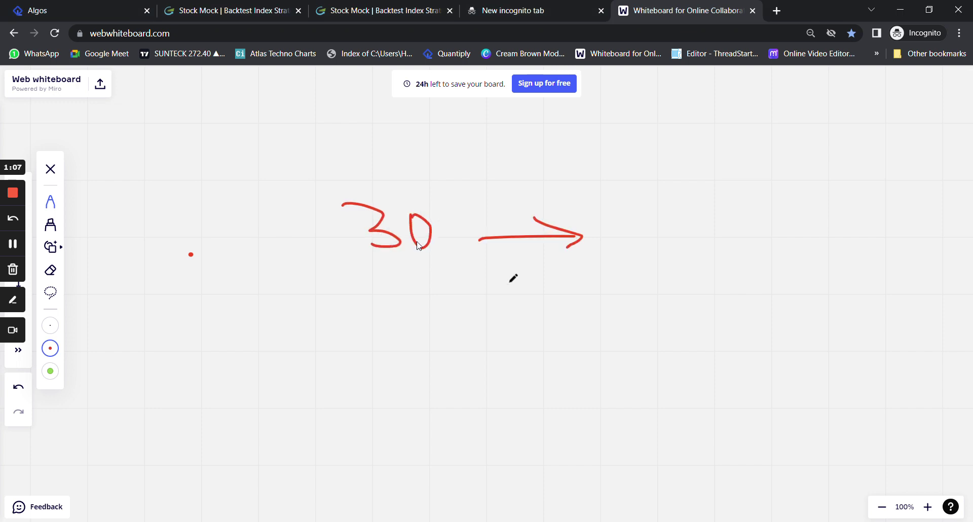
Glance at the StockMock basket and strategy settings, then draw a figure right of the arrow.
key("ctrl+2")
key("ctrl+3")
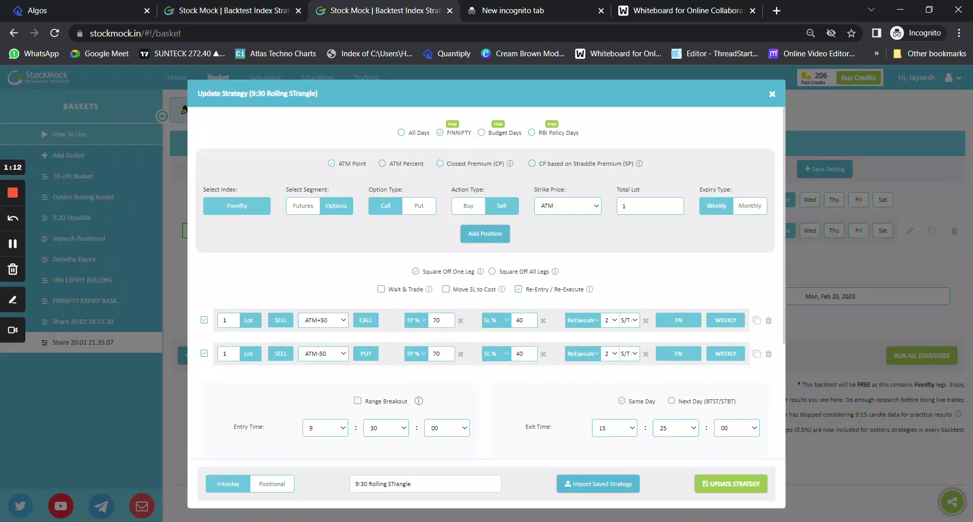
key("ctrl+5")
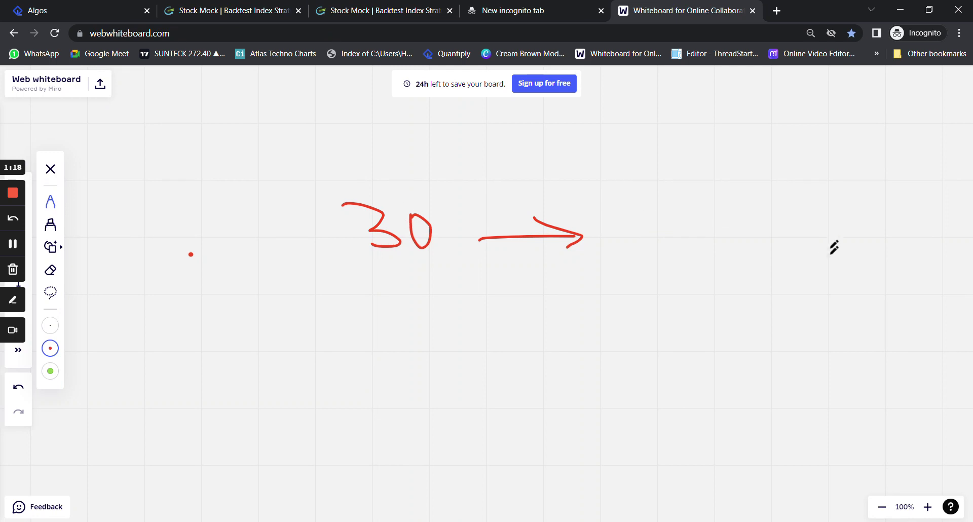
mouse_move(785, 195)
left_mouse_down()
mouse_move(757, 208)
mouse_move(799, 264)
left_mouse_up()
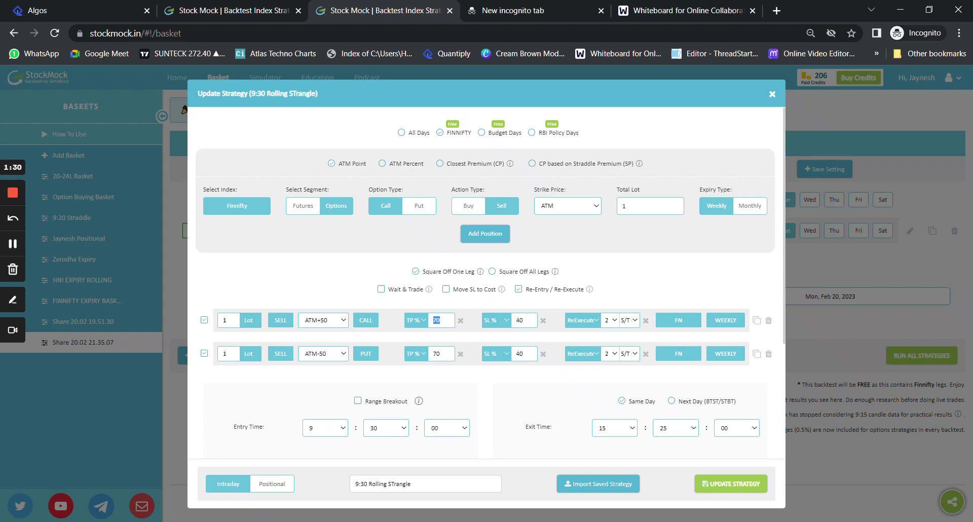
double_click(437, 354)
double_click(519, 320)
double_click(520, 354)
scroll(614, 338, "down", 3)
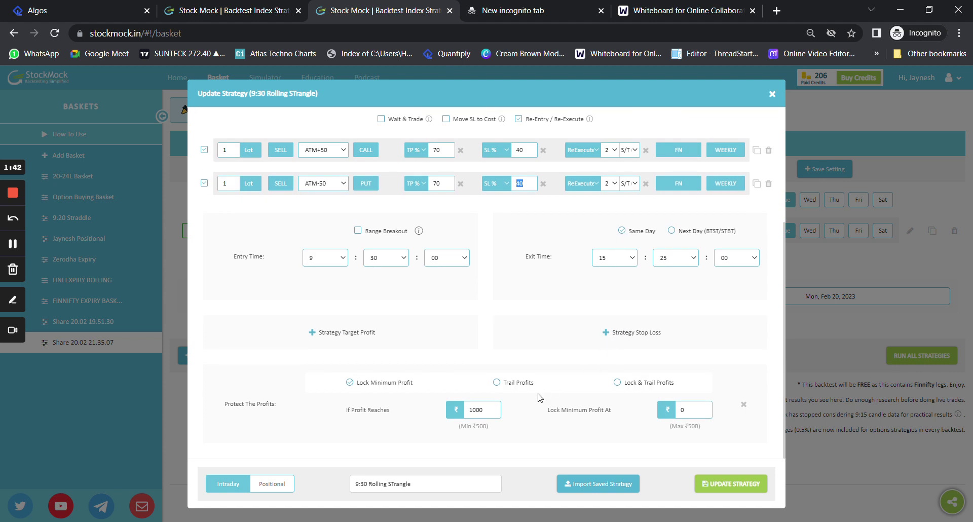
left_click(476, 410)
left_click(480, 410)
double_click(476, 409)
left_click(681, 410)
left_click_drag(484, 410, 467, 411)
Check the profit threshold and put leg stop loss, then close the strategy settings.
left_click(435, 149)
key("Tab")
key("Tab")
left_click(558, 303)
left_click(773, 96)
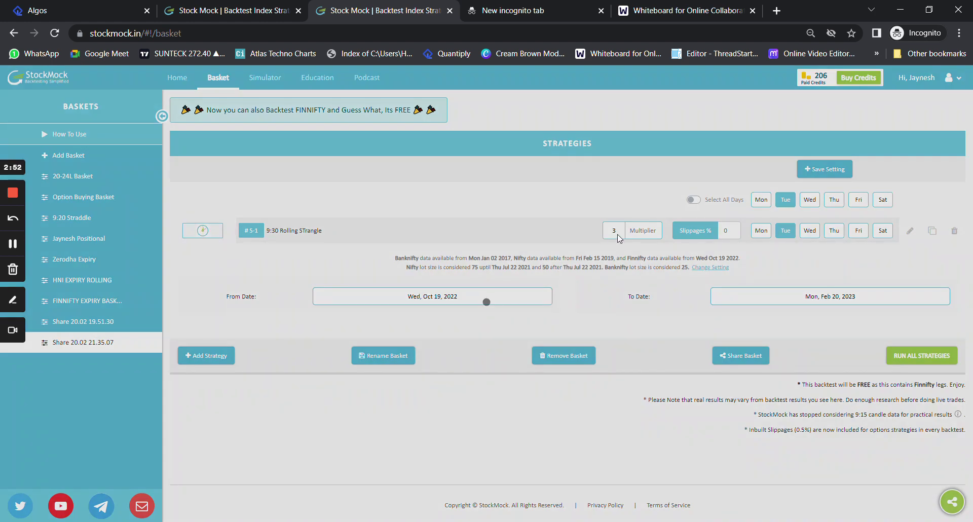
Calculate the ₹2.19L estimated margin for the strangle backtest.
scroll(612, 231, "down", 1)
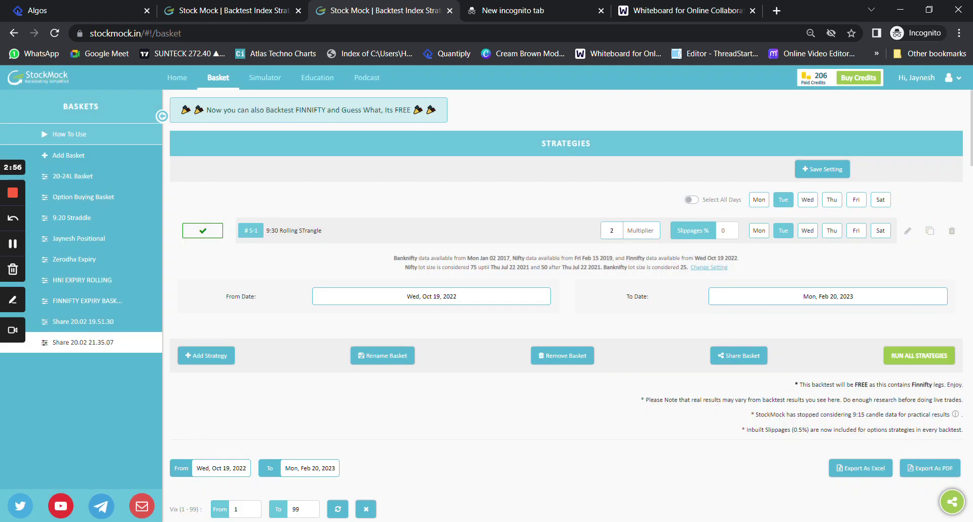
scroll(489, 265, "down", 4)
left_click(254, 441)
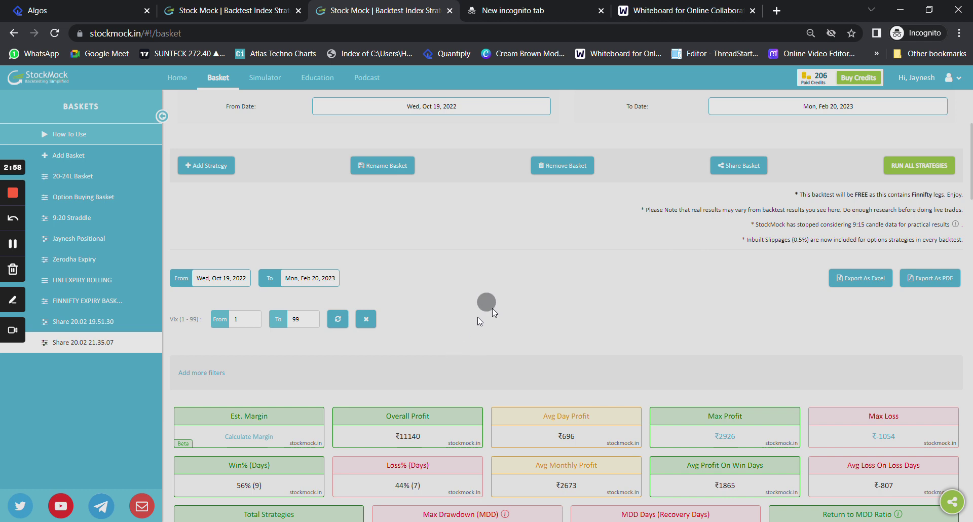
Review the ₹11140 overall profit, ₹-2084 max drawdown and PnL chart.
scroll(510, 309, "down", 12)
scroll(513, 311, "down", 10)
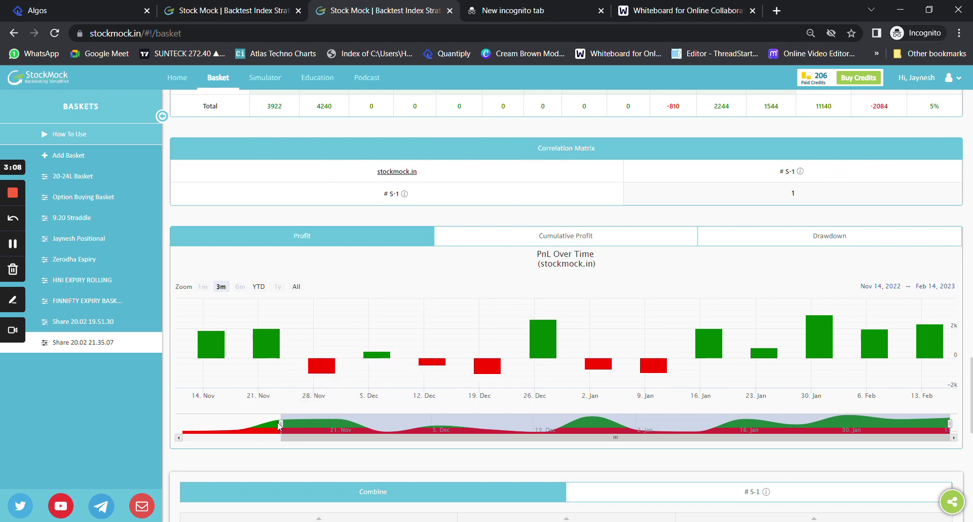
left_click_drag(279, 426, 198, 426)
scroll(507, 284, "up", 15)
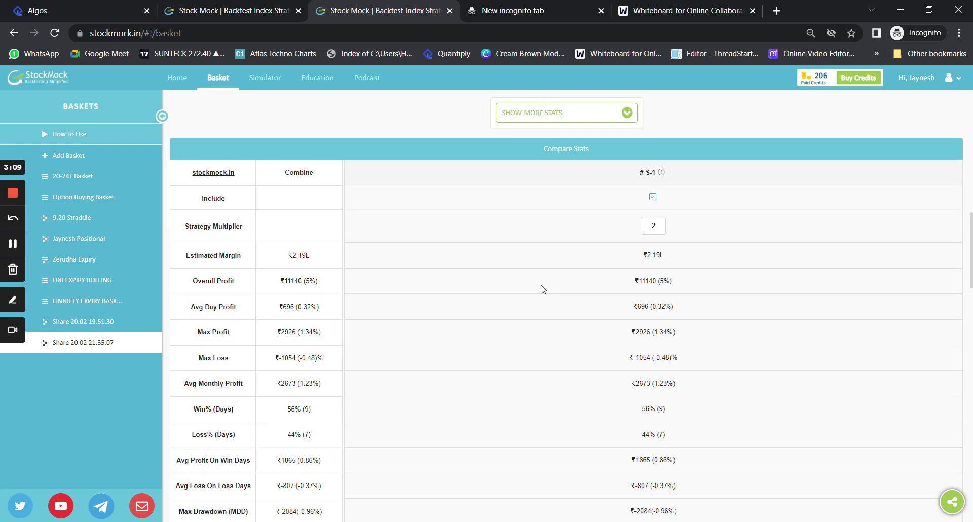
scroll(543, 289, "up", 5)
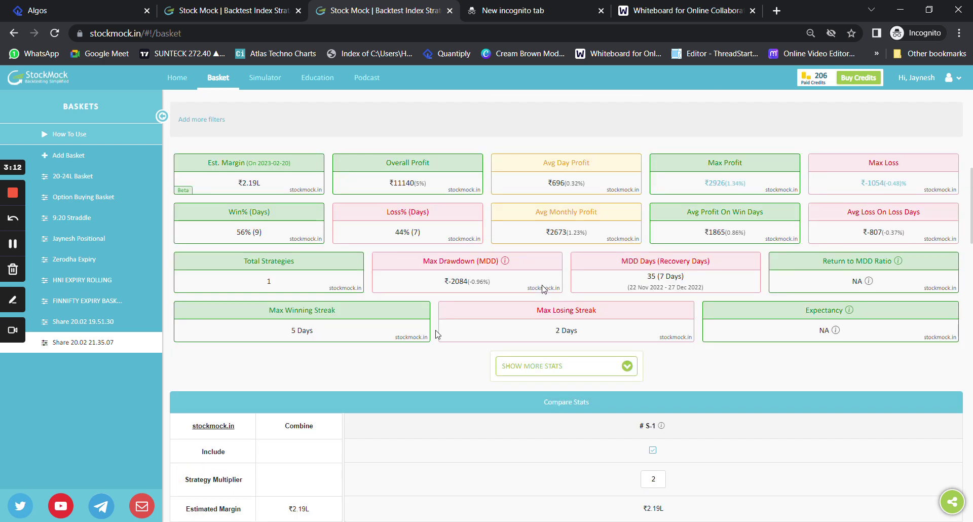
scroll(543, 289, "up", 3)
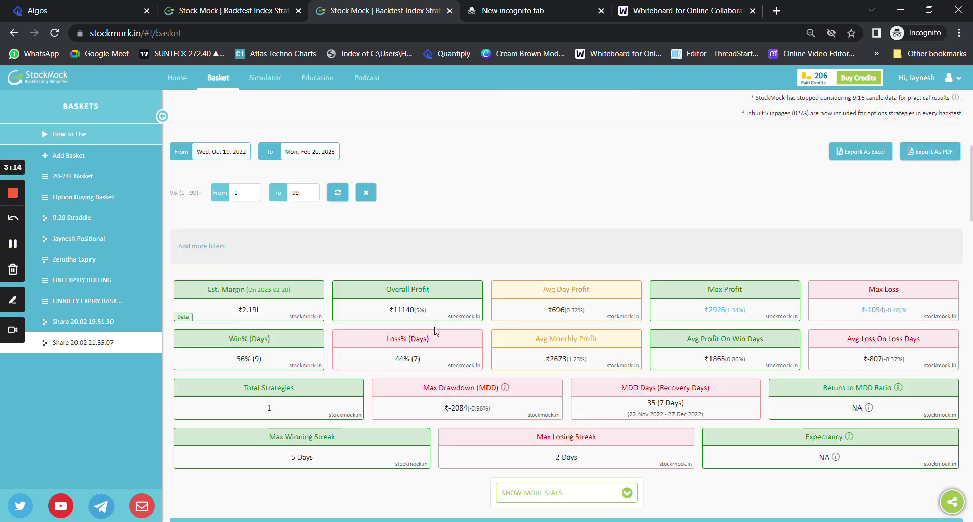
scroll(524, 239, "up", 5)
scroll(523, 240, "up", 1)
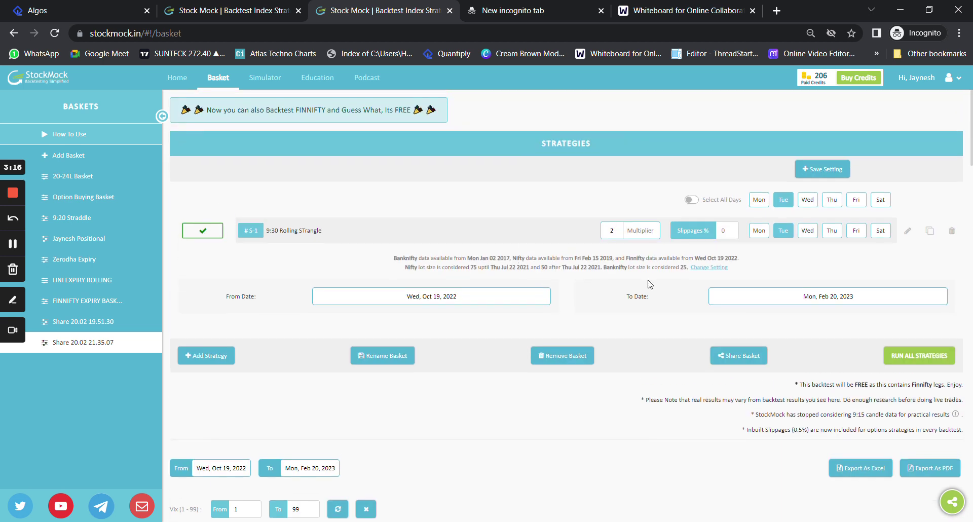
Start a new FINNIFTY strategy with two Closest Premium legs.
left_click(219, 352)
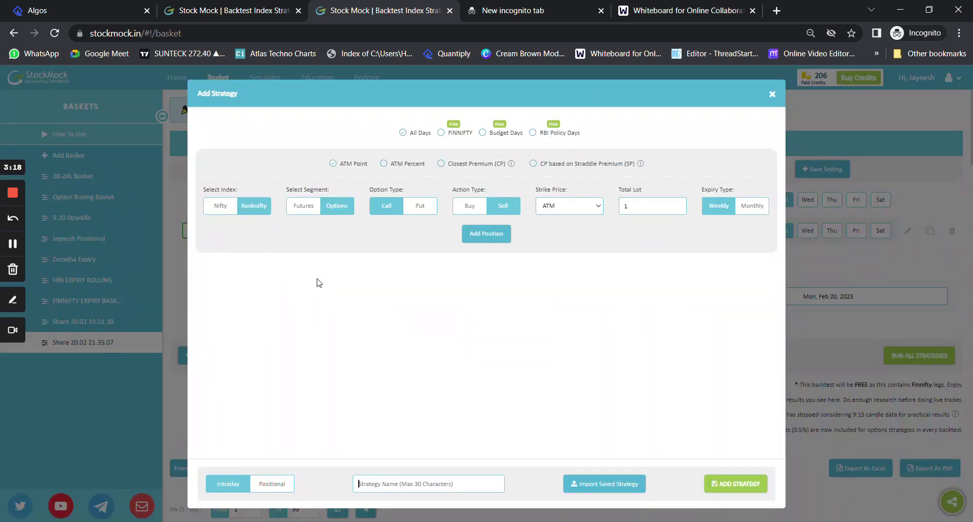
left_click(441, 133)
left_click(441, 164)
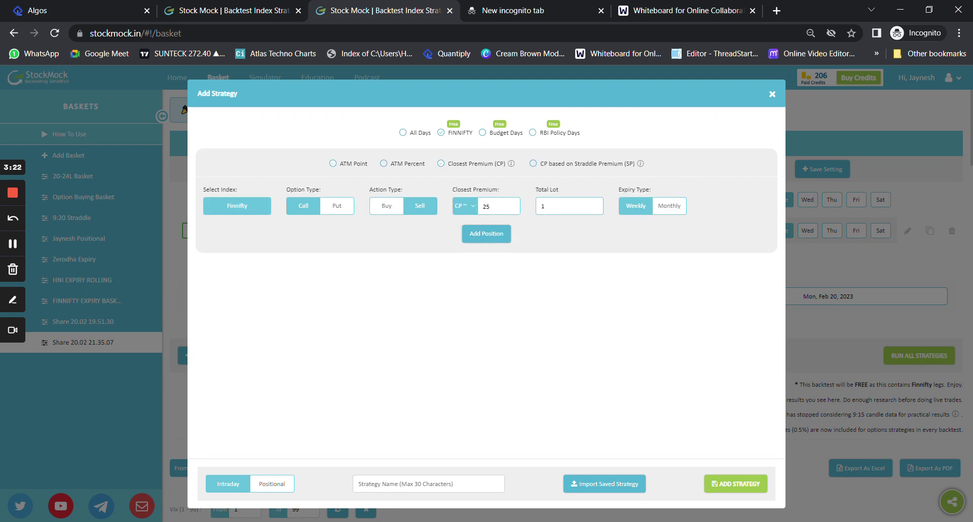
double_click(485, 236)
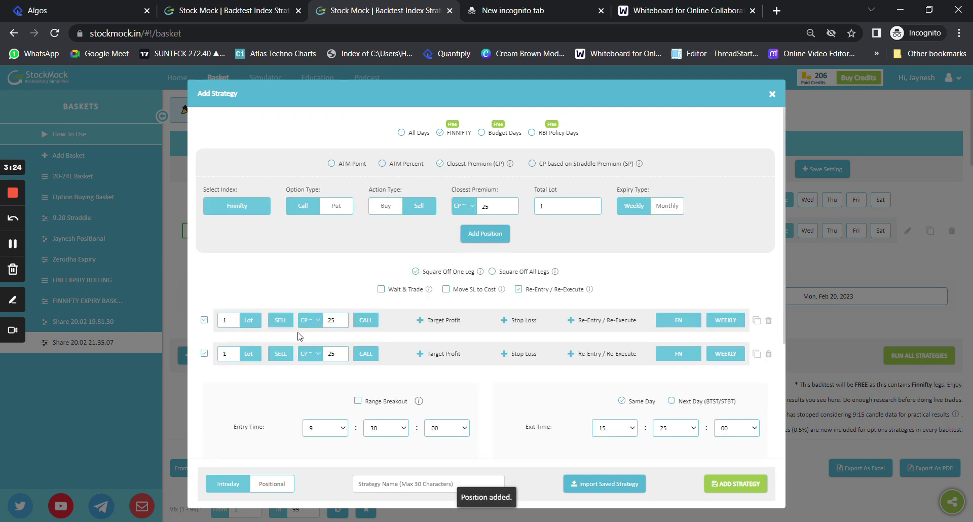
Make both legs buys with a closest premium of 1.
left_click(285, 322)
left_click(285, 355)
double_click(331, 320)
type("1")
double_click(331, 353)
type("1")
Set the second leg to a put matching premium ≤ 1, and turn off re-entry.
left_click(314, 355)
left_click(314, 372)
left_click(313, 363)
left_click(312, 381)
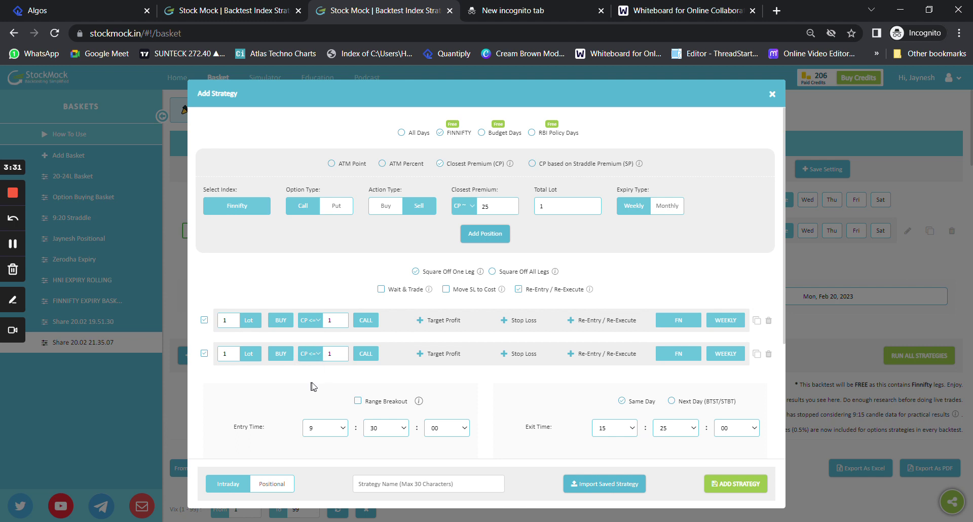
left_click(364, 355)
left_click(531, 289)
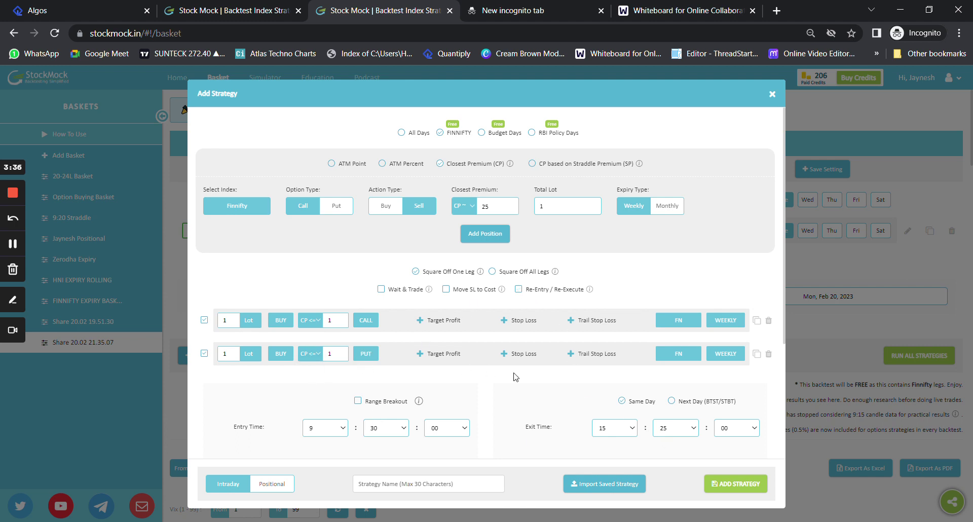
Name the strategy 'Hedge' and add it to the basket.
left_click(725, 484)
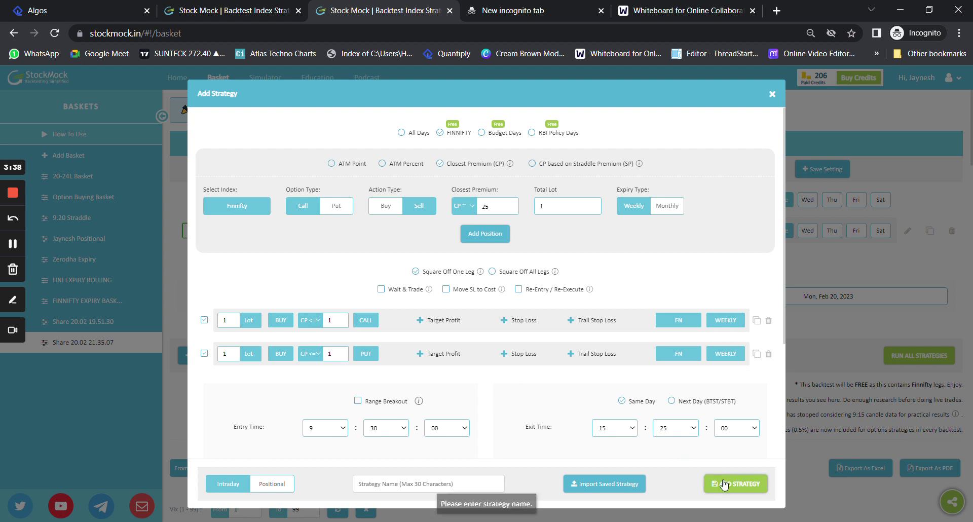
type("Hedge")
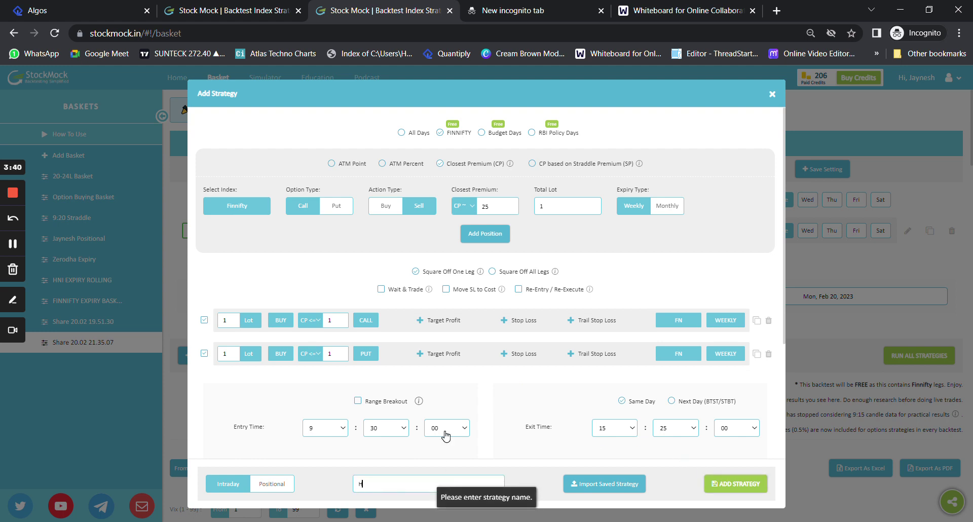
left_click(717, 488)
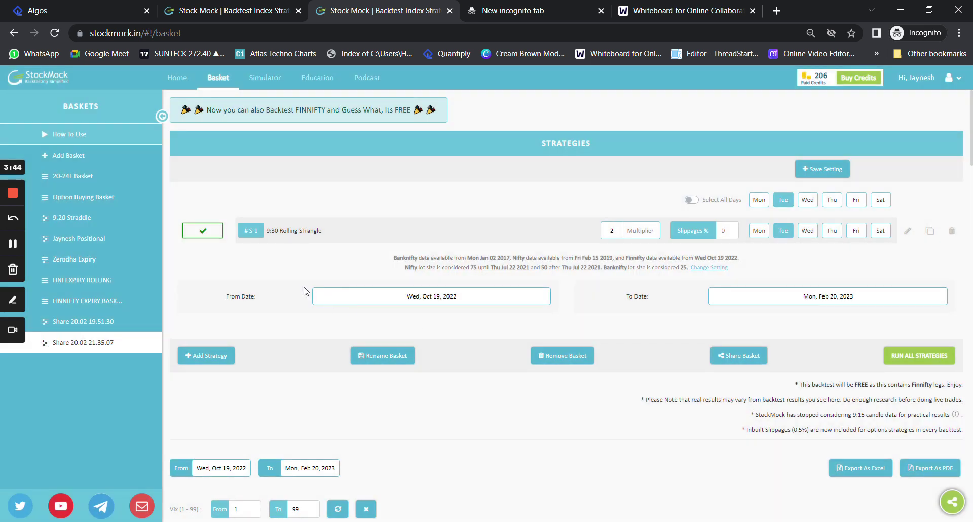
Restrict the Hedge strategy to Tuesdays by excluding Monday, Wednesday, Thursday, Friday and Saturday.
left_click(202, 266)
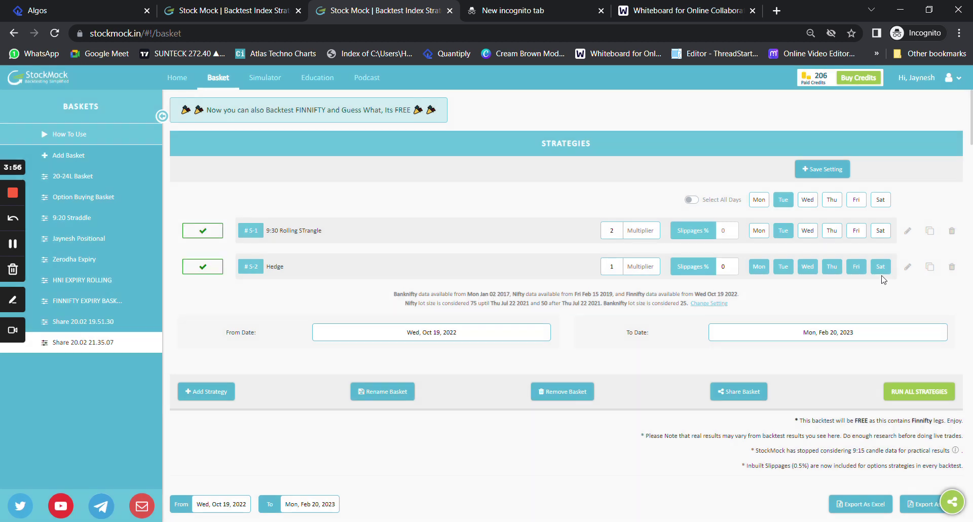
left_click(759, 266)
left_click(807, 266)
left_click(832, 267)
left_click(852, 269)
left_click(881, 268)
Calculate the basket margin and set the Hedge multiplier to 2.
scroll(428, 340, "down", 6)
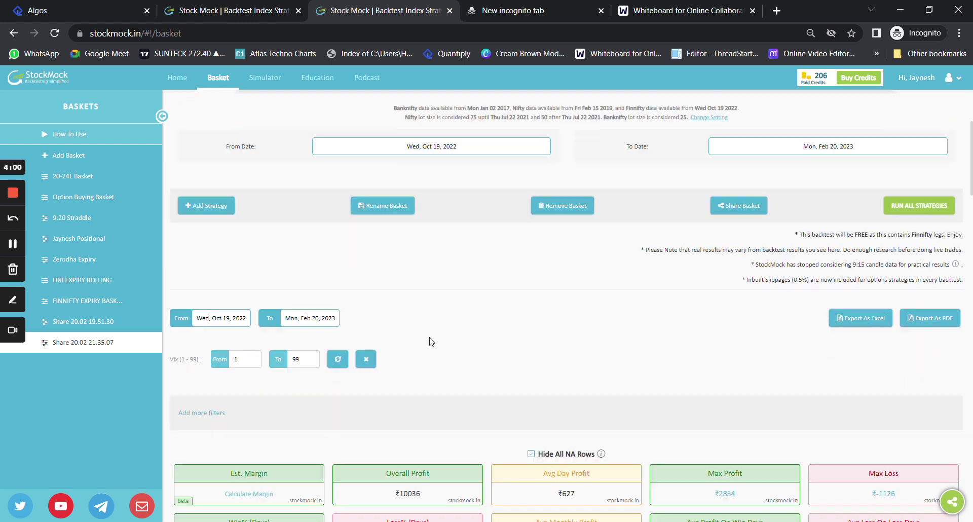
left_click(256, 364)
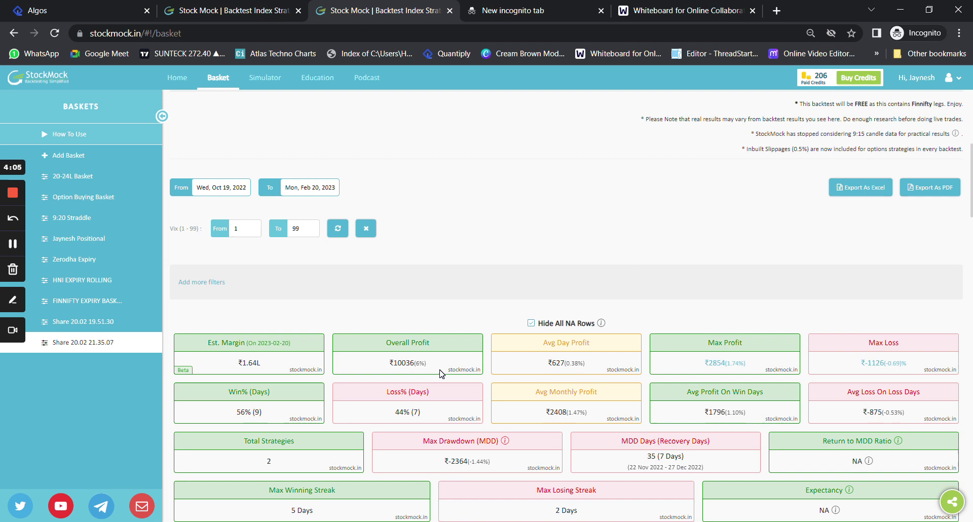
left_click_drag(441, 373, 389, 364)
scroll(479, 290, "down", 3)
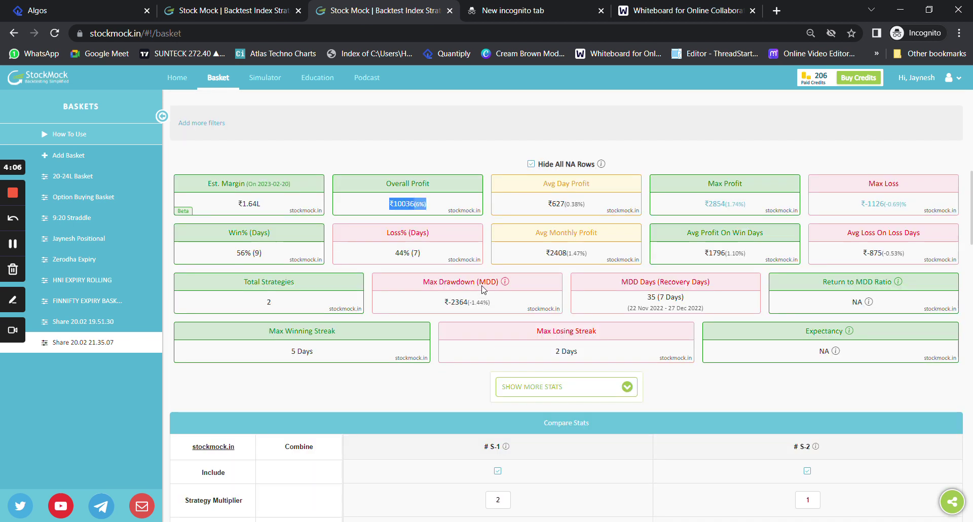
scroll(861, 289, "down", 4)
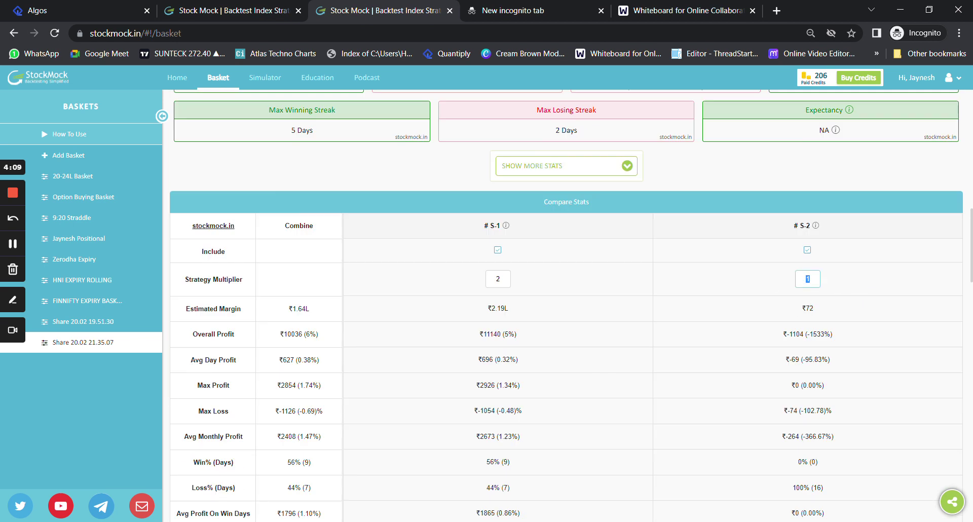
left_click(810, 254)
Review the ₹8932 overall profit, ₹-2644 max drawdown and January 2023 profit.
scroll(659, 195, "up", 5)
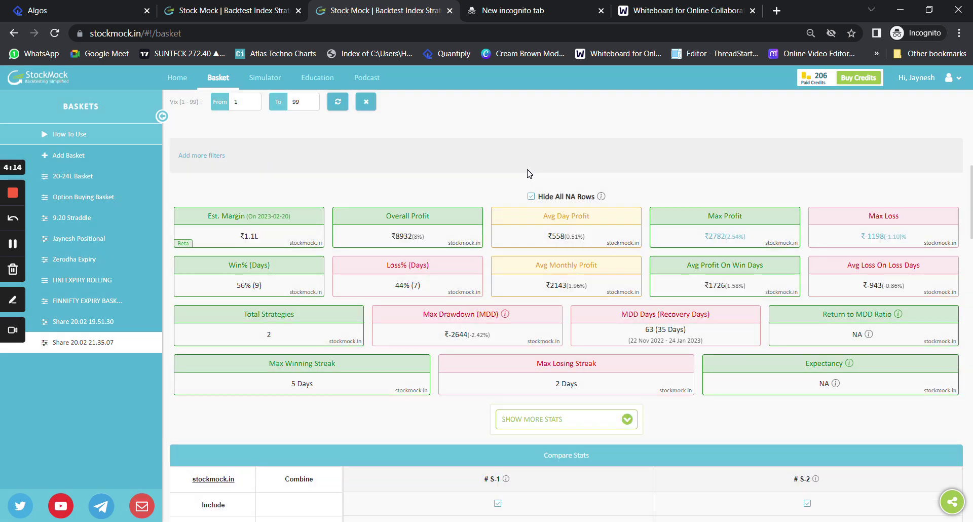
double_click(408, 237)
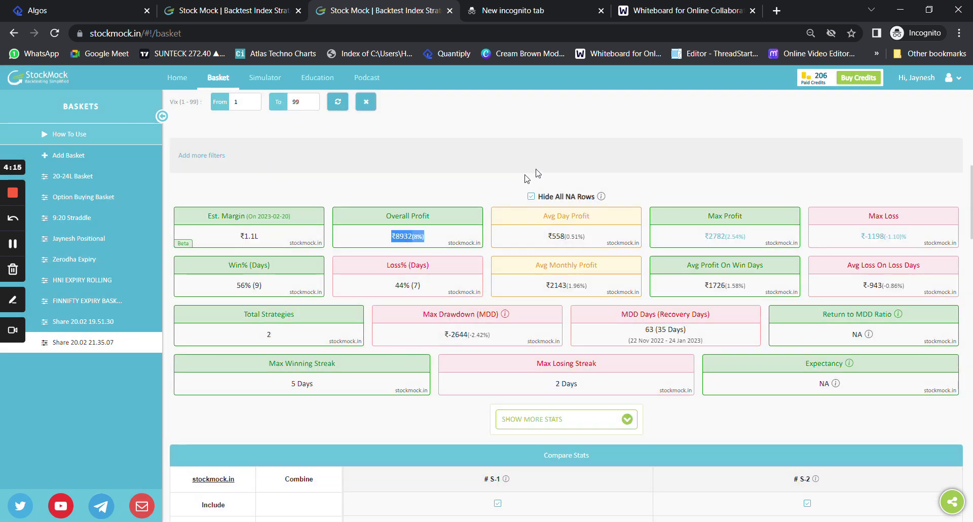
scroll(532, 177, "down", 10)
scroll(918, 265, "down", 1)
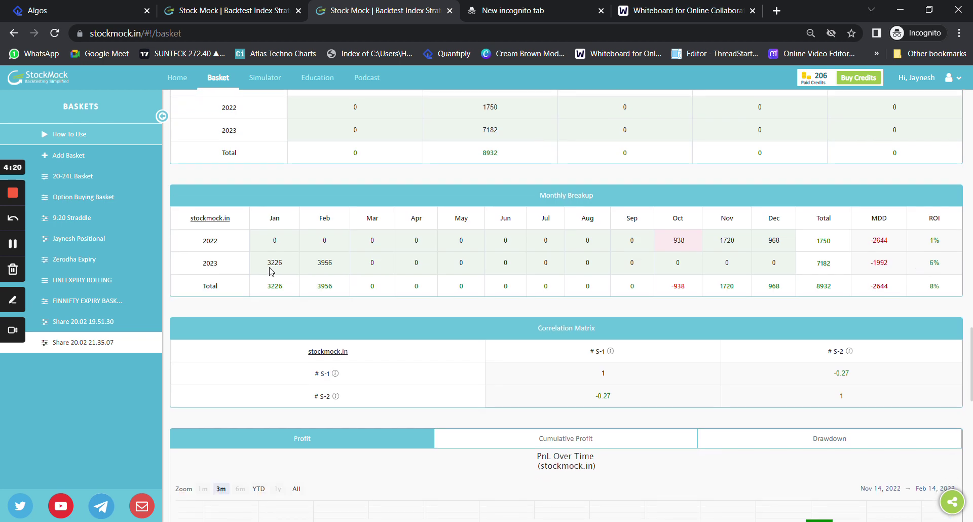
double_click(275, 262)
left_click(923, 264)
scroll(925, 265, "down", 5)
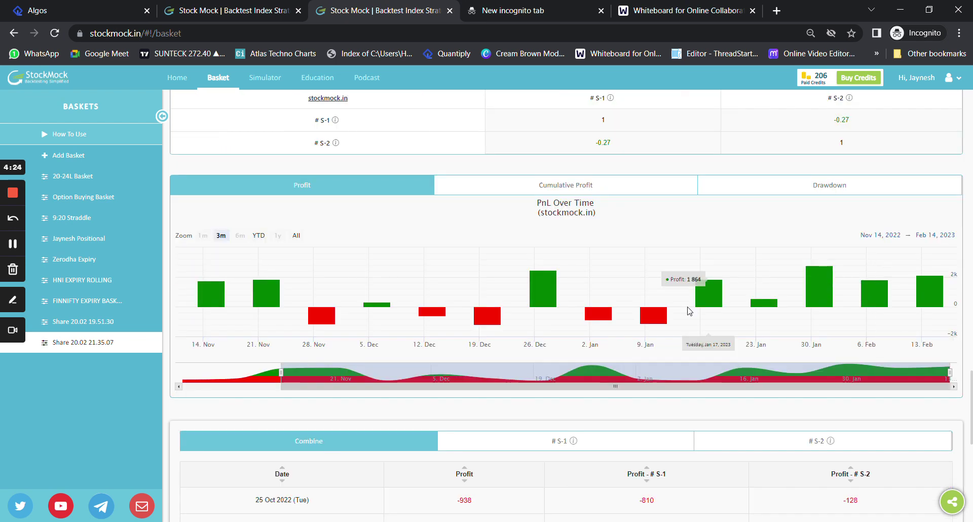
scroll(739, 283, "up", 15)
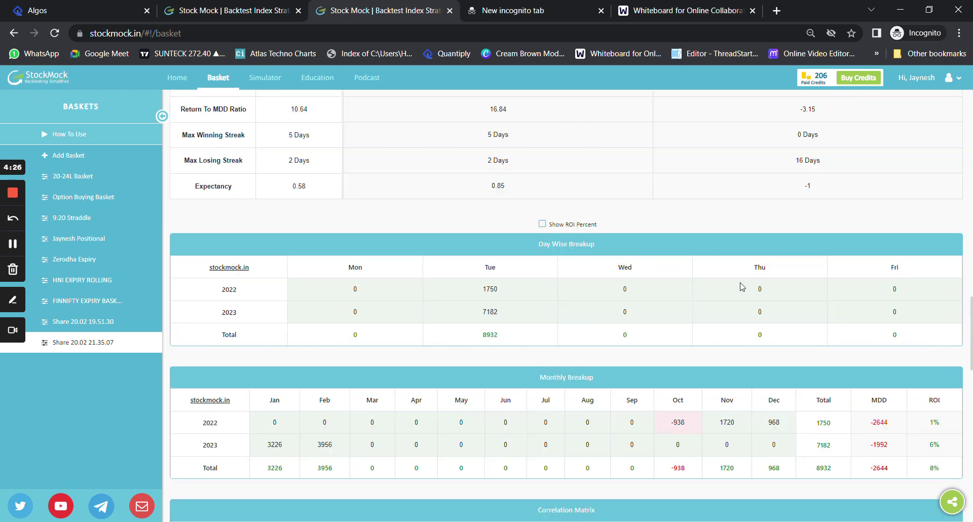
scroll(741, 286, "up", 10)
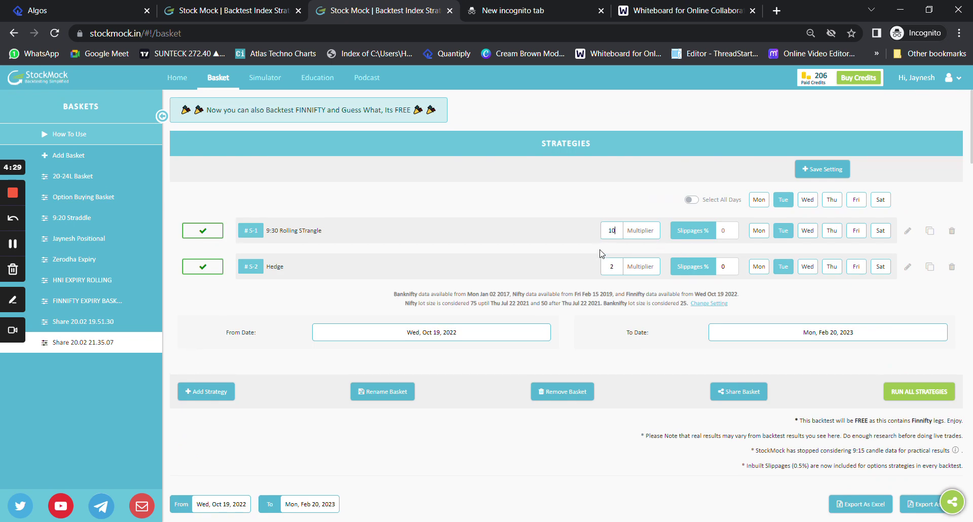
Recalculate the margin at multiplier 10 and review the 2023 total profit in the breakup tables.
scroll(646, 384, "down", 9)
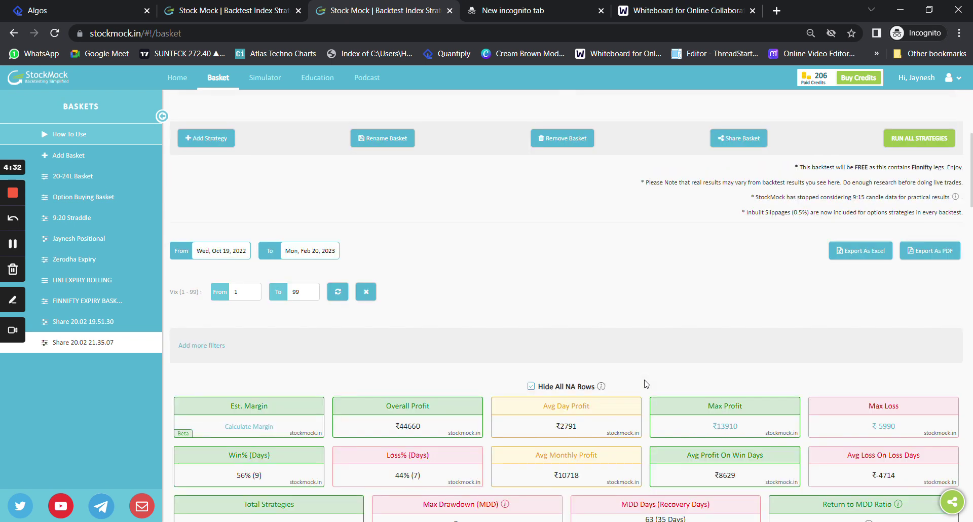
left_click(263, 178)
scroll(603, 277, "down", 10)
double_click(815, 330)
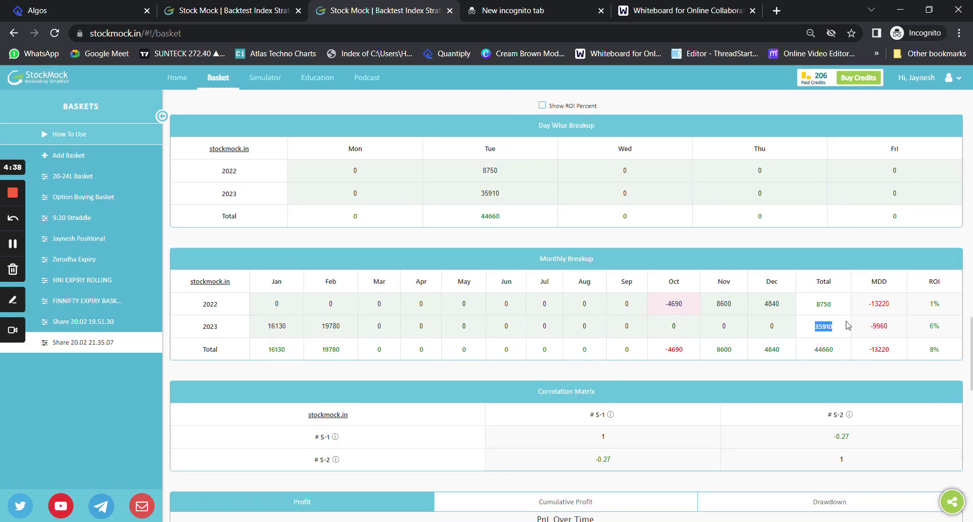
left_click(837, 314)
scroll(830, 303, "down", 4)
scroll(829, 305, "up", 20)
scroll(830, 304, "up", 8)
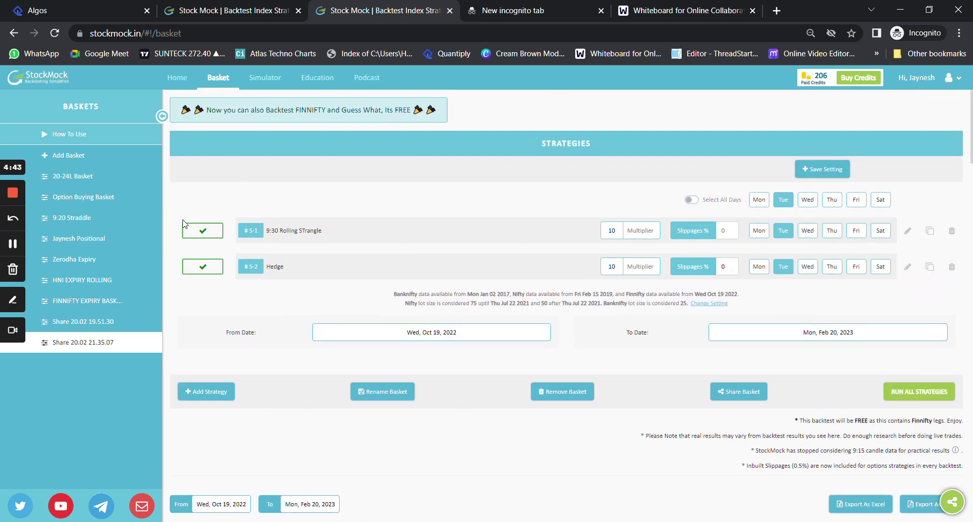
Switch to the Quantiply Algos list and scroll through it.
left_click(74, 5)
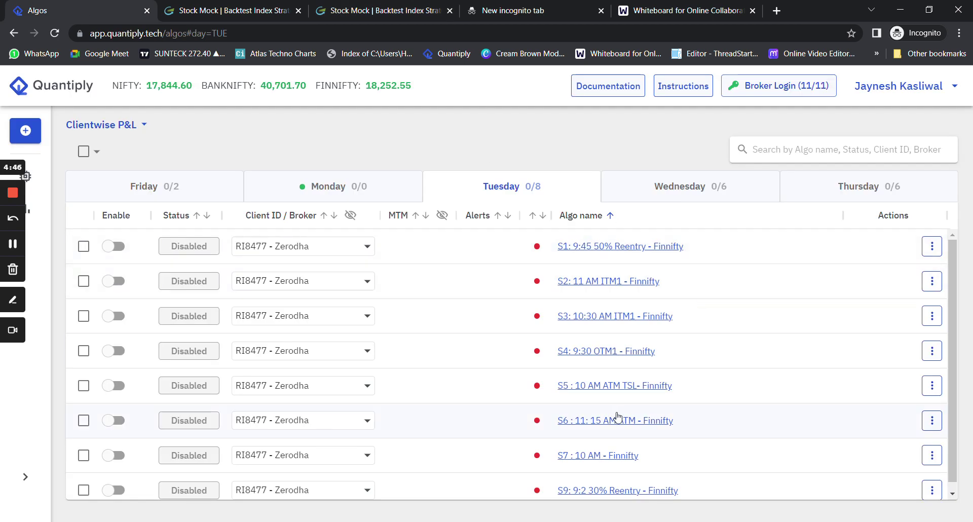
scroll(652, 459, "down", 1)
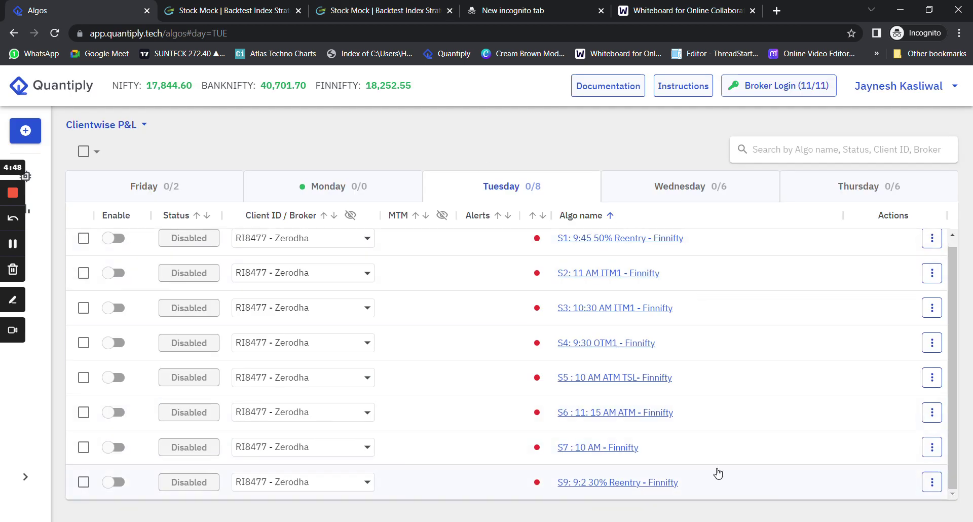
scroll(654, 471, "up", 1)
scroll(655, 482, "down", 1)
left_click(14, 245)
left_click(217, 11)
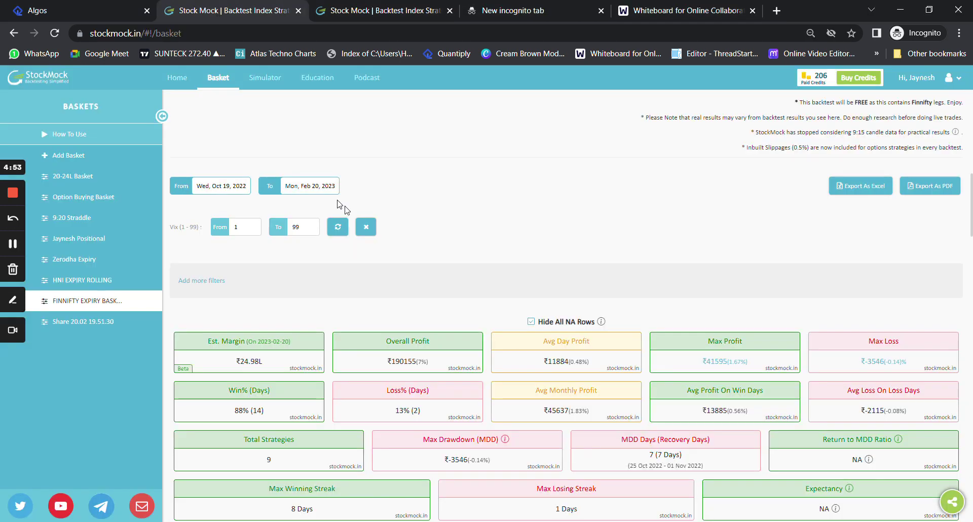
scroll(311, 127, "up", 5)
left_click(361, 5)
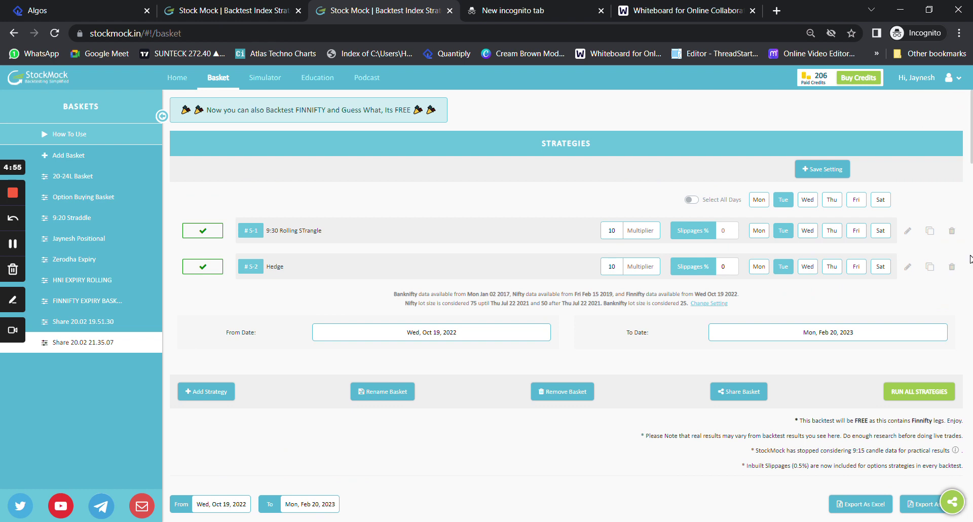
left_click(908, 232)
scroll(363, 263, "down", 3)
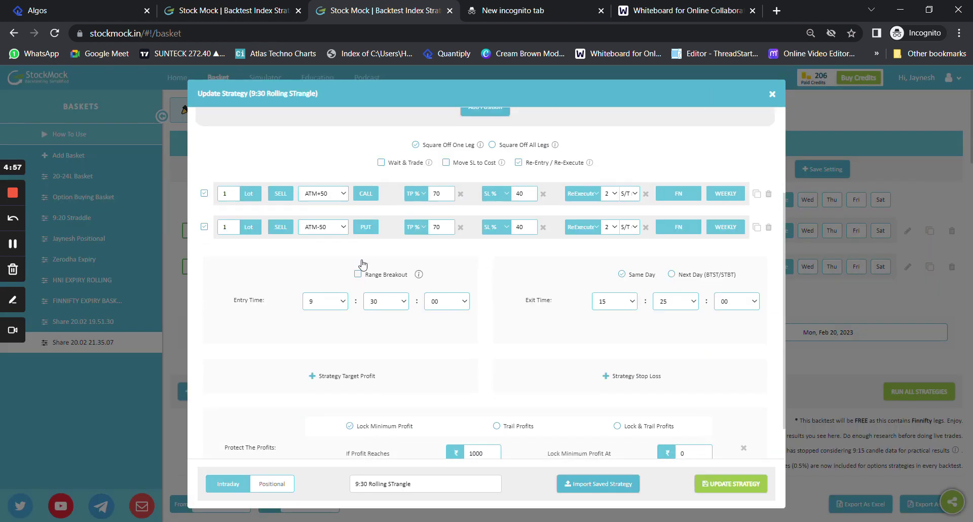
left_click(323, 196)
left_click(449, 252)
left_click(100, 4)
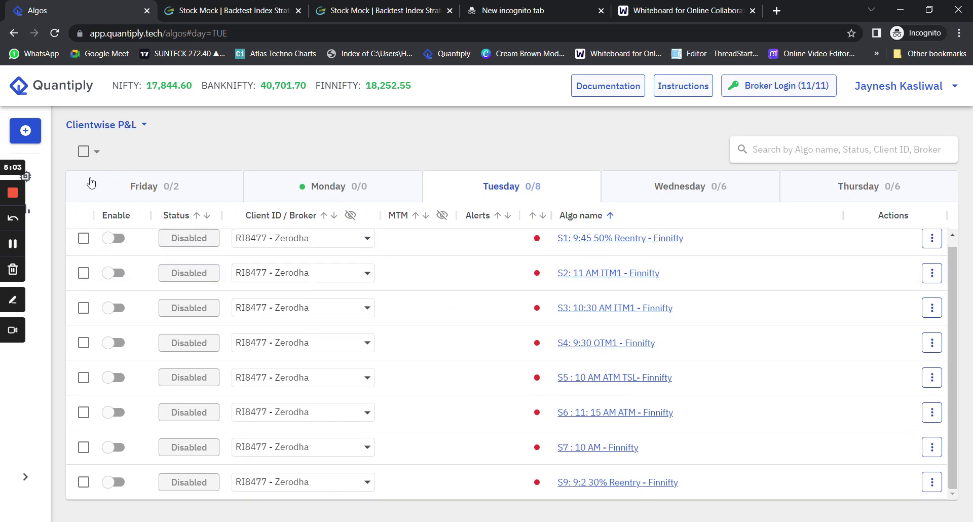
Create a new algo with two sell legs on the NRML product.
left_click(25, 130)
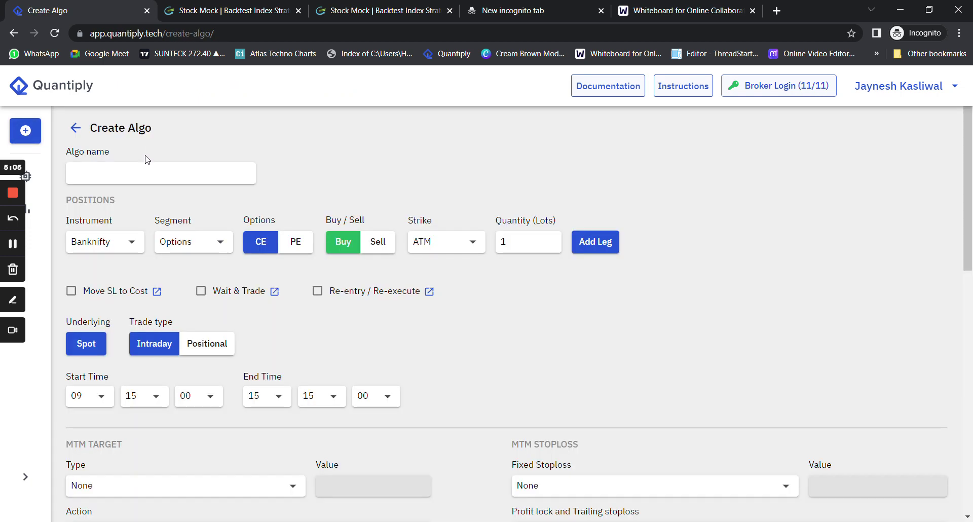
left_click(78, 173)
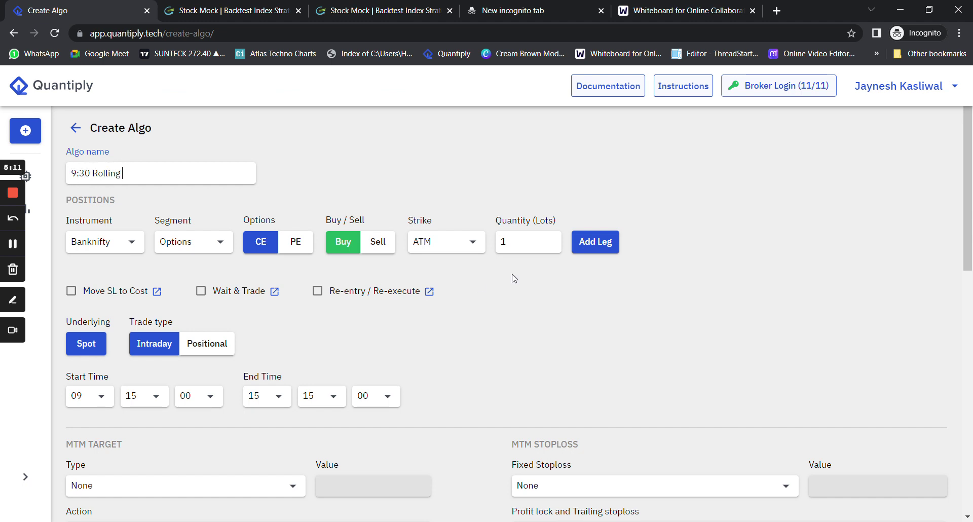
double_click(588, 251)
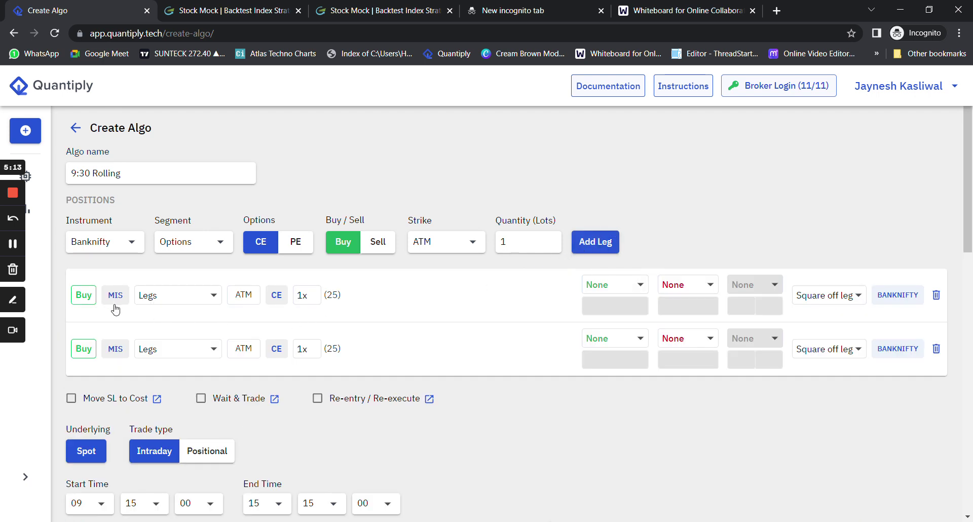
left_click(93, 301)
left_click(93, 351)
left_click(118, 299)
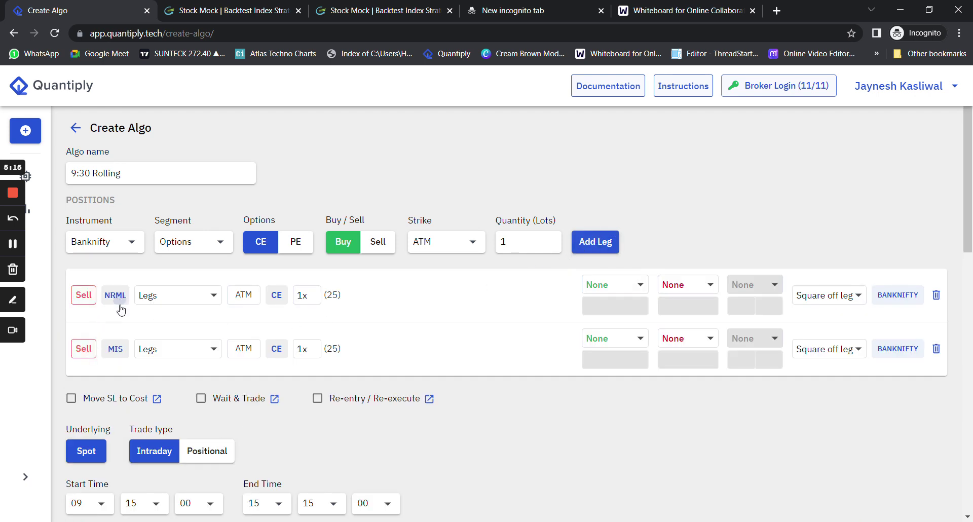
left_click(117, 351)
Set both legs' strike to OTM 1.
left_click(191, 296)
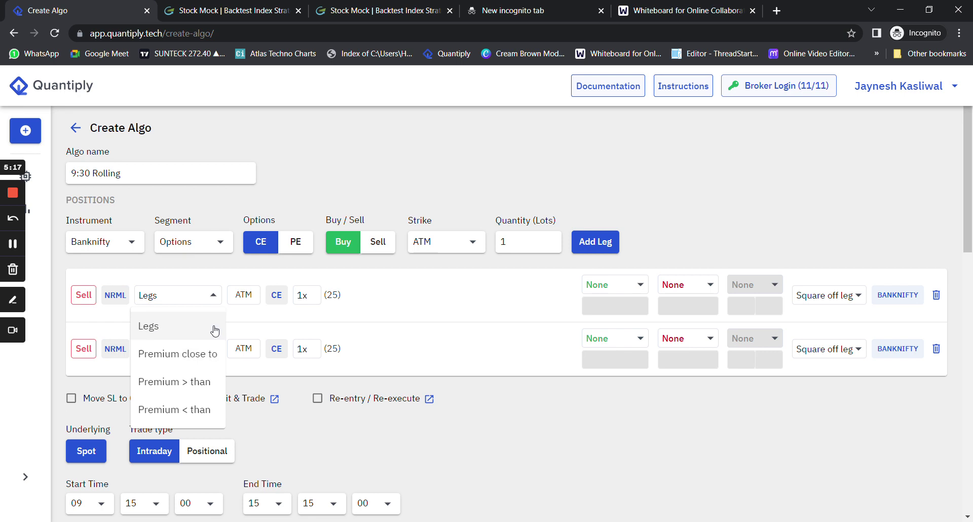
left_click(245, 302)
left_click(252, 305)
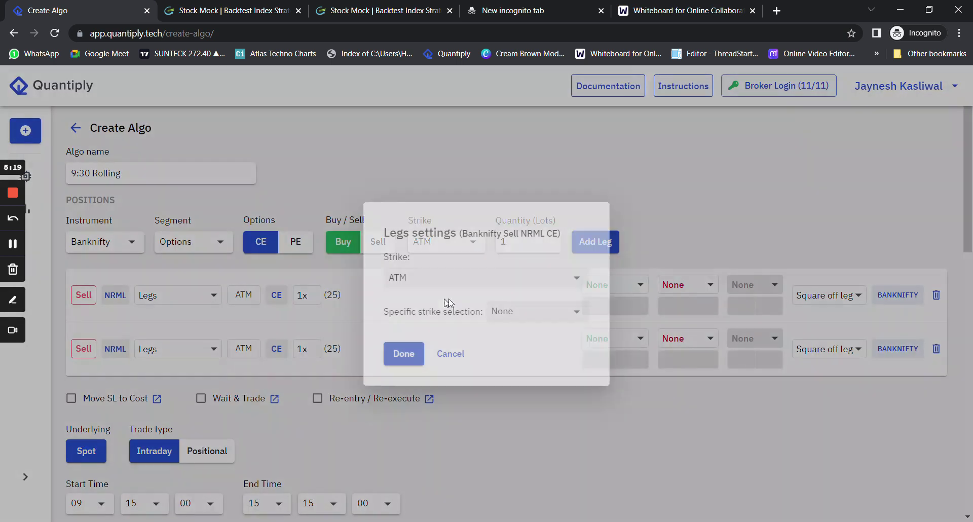
left_click(461, 280)
scroll(445, 380, "down", 2)
left_click(413, 352)
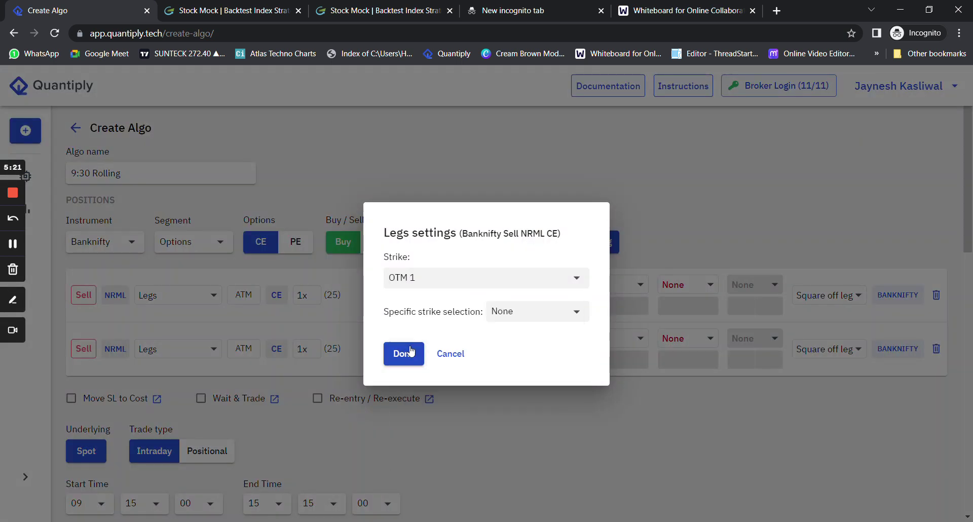
left_click(405, 353)
left_click(251, 349)
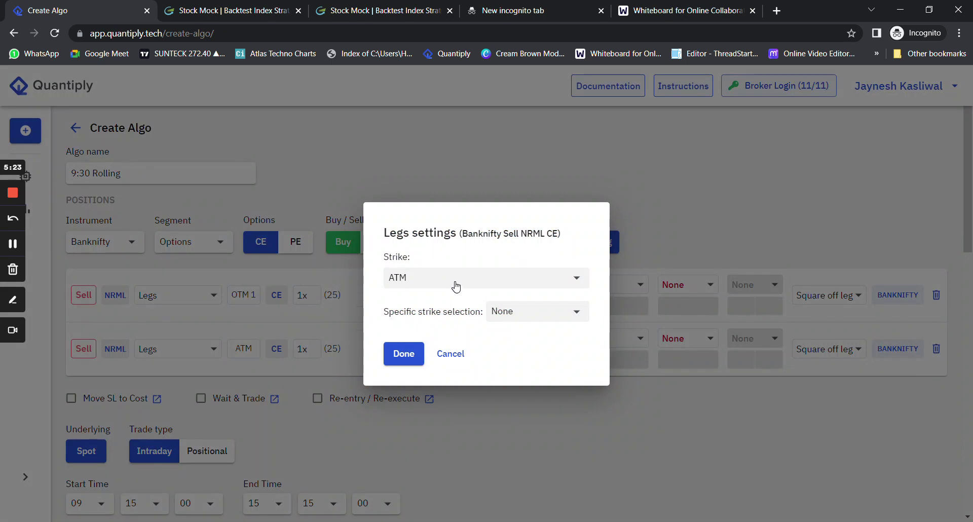
left_click(456, 286)
scroll(447, 324, "down", 2)
left_click(435, 299)
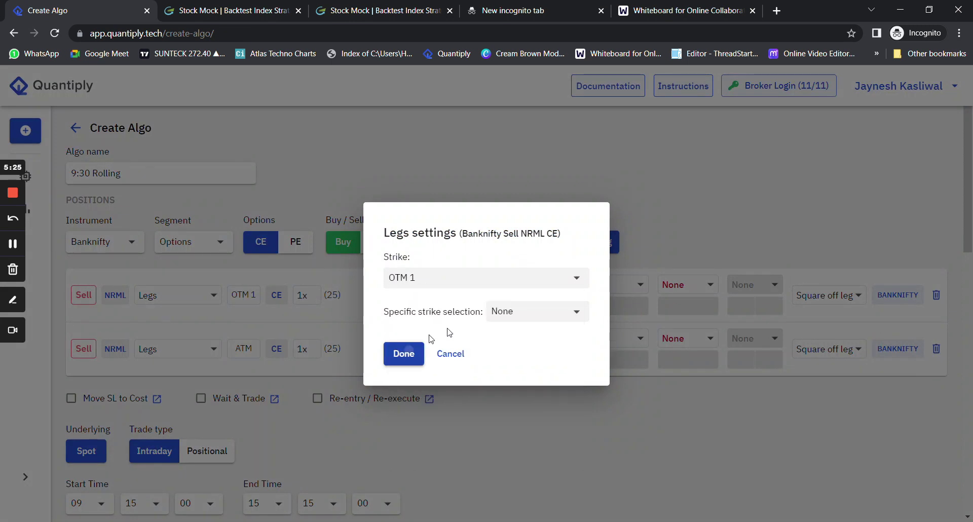
left_click(404, 354)
Give both legs a 70% target.
left_click(613, 284)
left_click(609, 310)
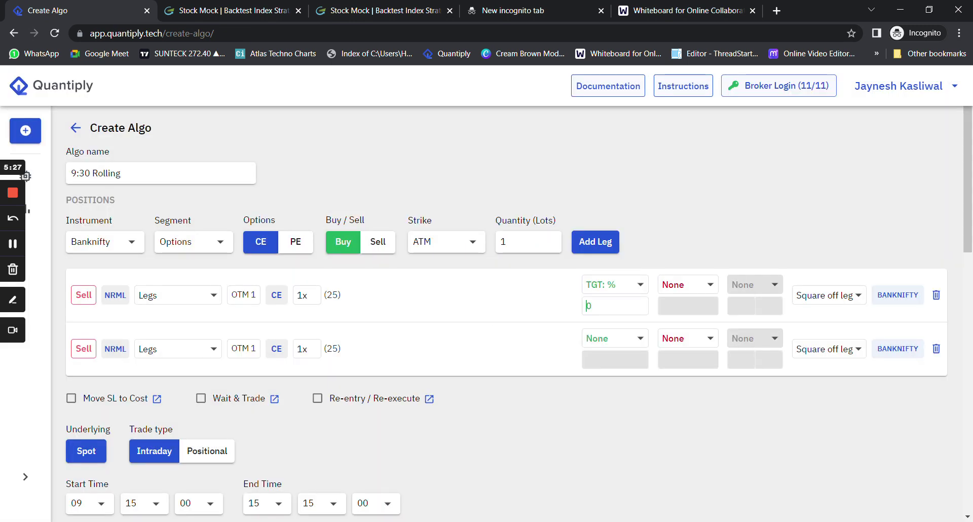
type("7")
left_click(597, 340)
left_click(609, 364)
type("7")
Set both legs' stop loss to 40% and enable Re-entry / Re-execute.
left_click(688, 284)
left_click(681, 311)
left_click(688, 338)
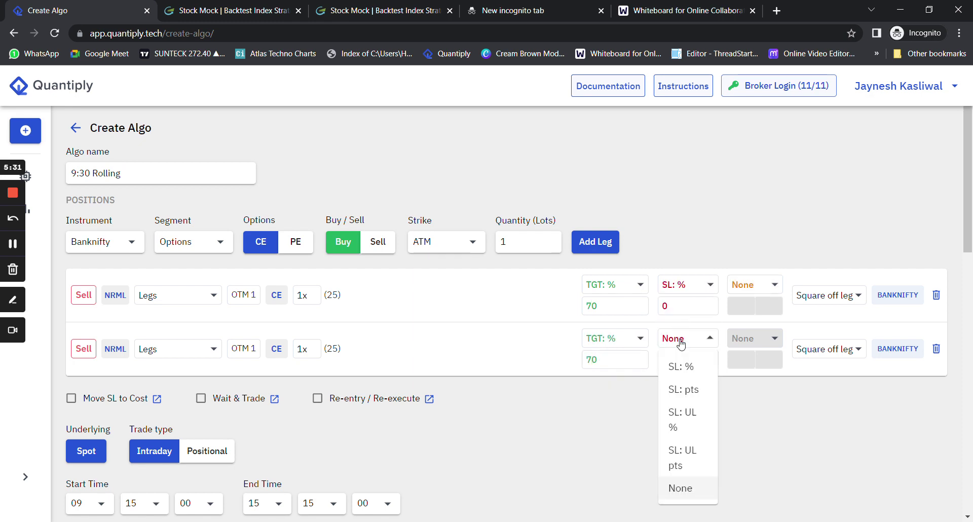
left_click(681, 366)
left_click(664, 305)
type("4")
left_click(664, 360)
left_click(318, 398)
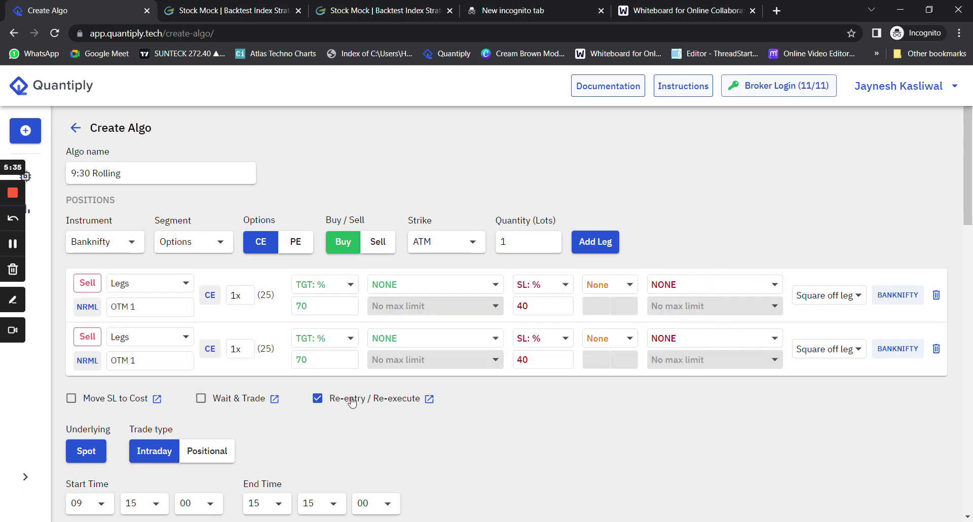
left_click(448, 287)
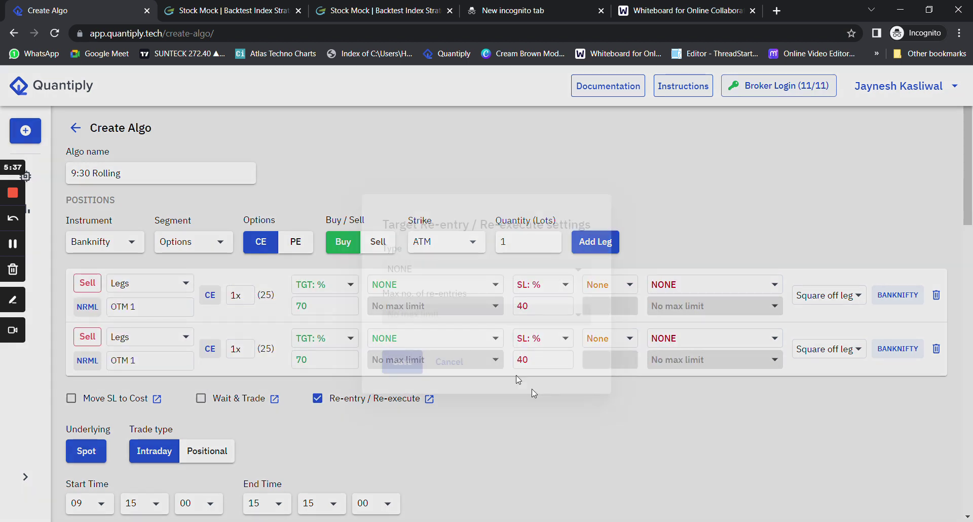
Make both re-entry max counts Common and re-execute on Candle close.
left_click(446, 361)
scroll(462, 359, "down", 15)
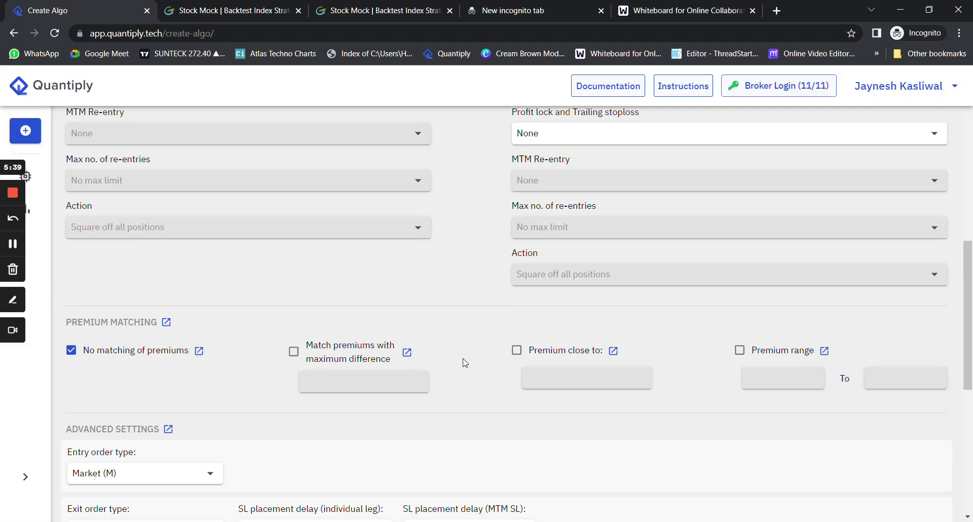
left_click(170, 383)
left_click(178, 410)
left_click(209, 384)
left_click(169, 432)
left_click(318, 385)
left_click(288, 412)
left_click(142, 329)
left_click(127, 373)
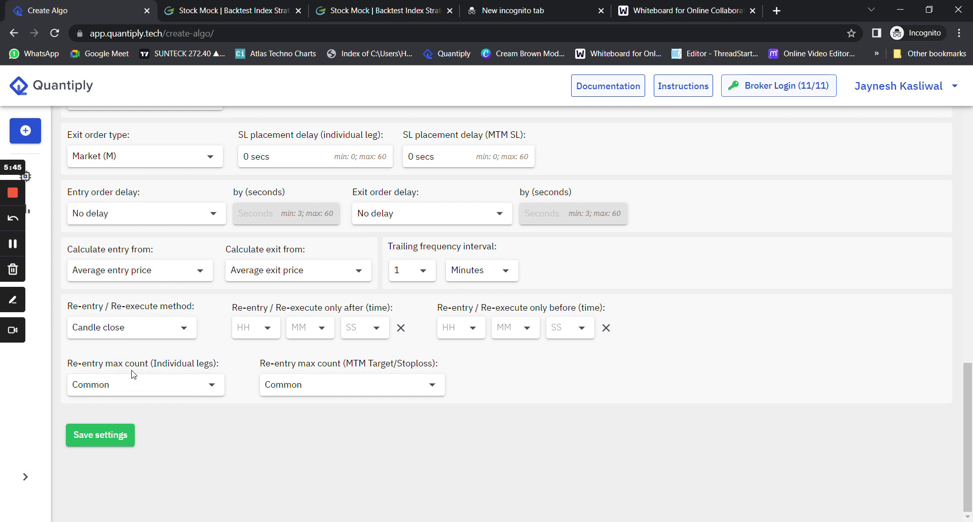
Exit with Limit (SL-L) orders using a 5-point price buffer.
scroll(414, 327, "up", 1)
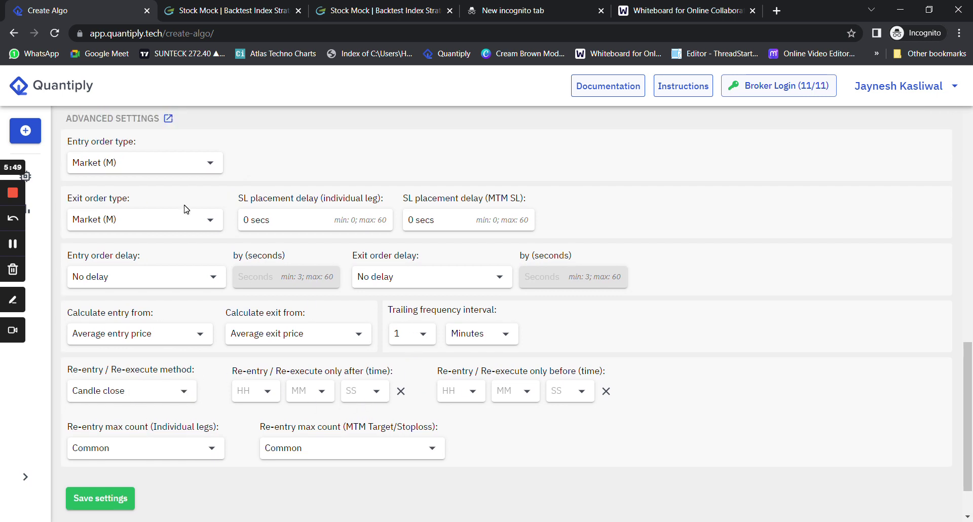
scroll(188, 211, "up", 1)
left_click(172, 284)
left_click(163, 331)
left_click(283, 286)
left_click(295, 308)
left_click(411, 283)
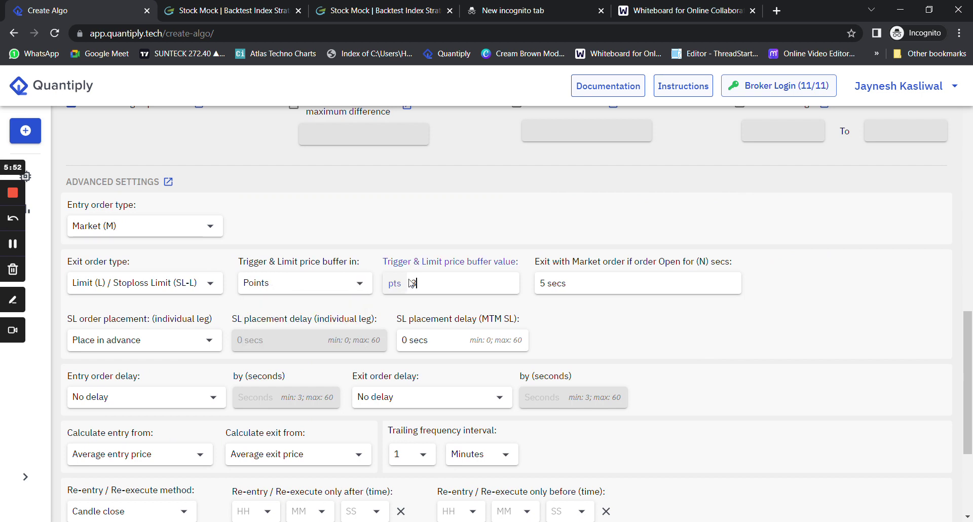
type("5")
left_click(171, 231)
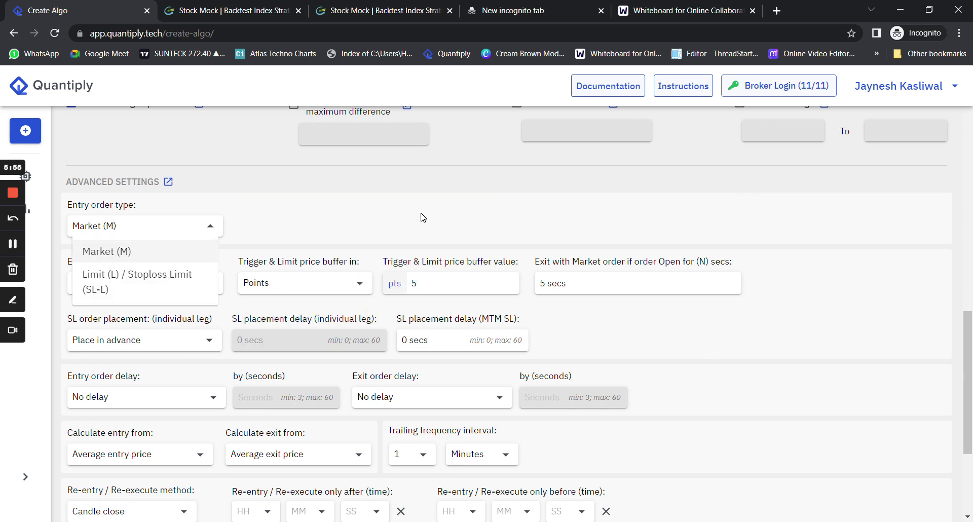
left_click(424, 217)
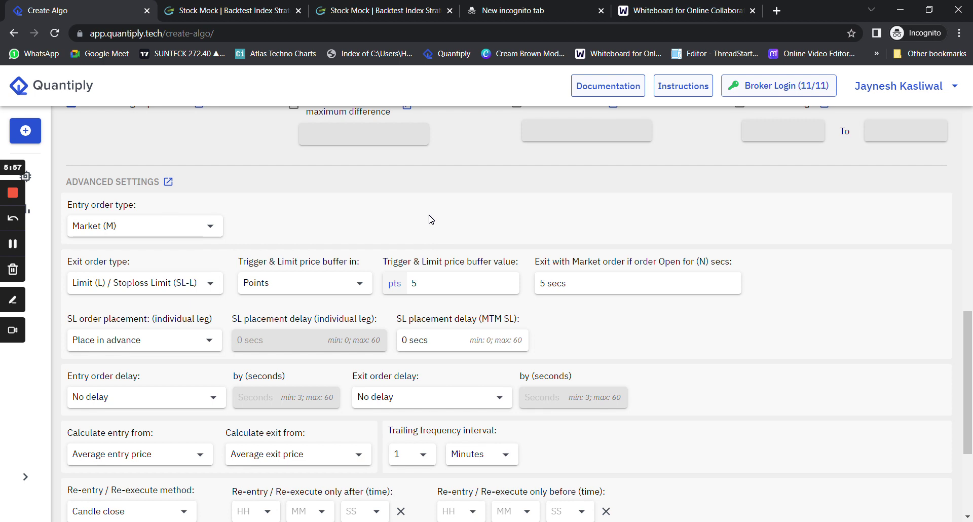
Set the MTM profit lock on Total amount (MTM): trigger at ₹1000, lock profits at ₹0.
scroll(431, 219, "up", 10)
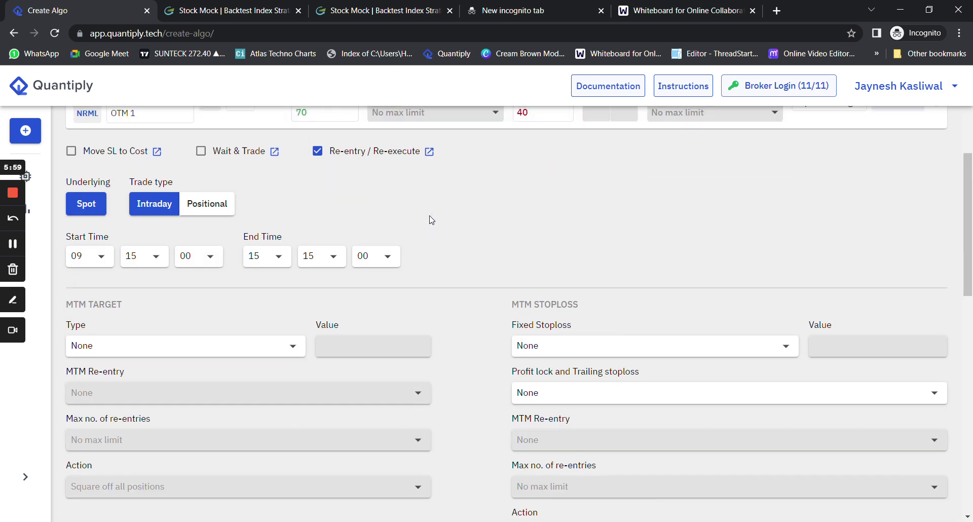
scroll(338, 283, "down", 3)
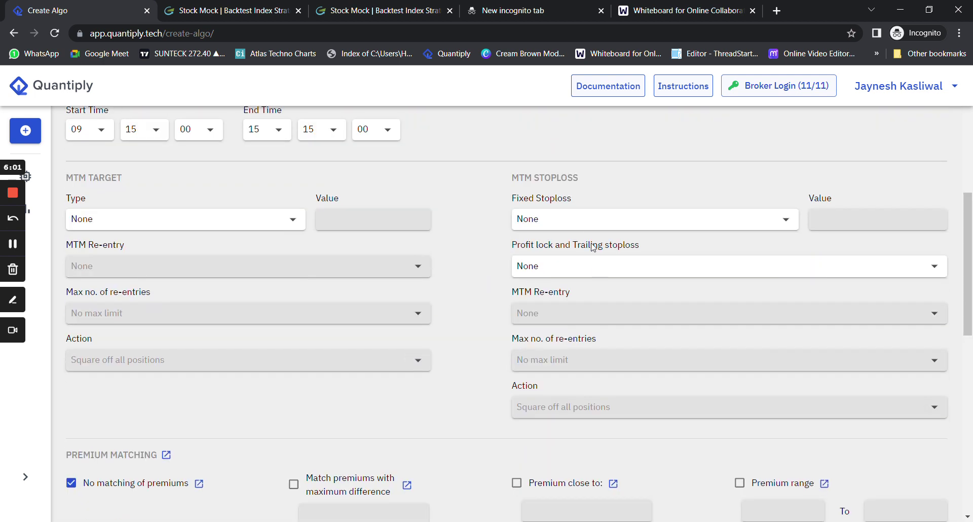
left_click(580, 276)
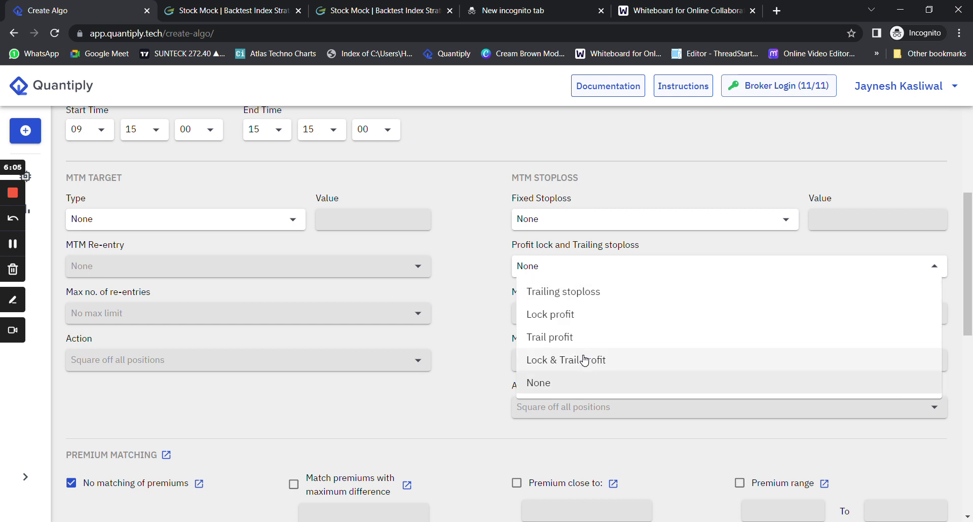
left_click(573, 315)
left_click(578, 317)
left_click(577, 357)
left_click(547, 360)
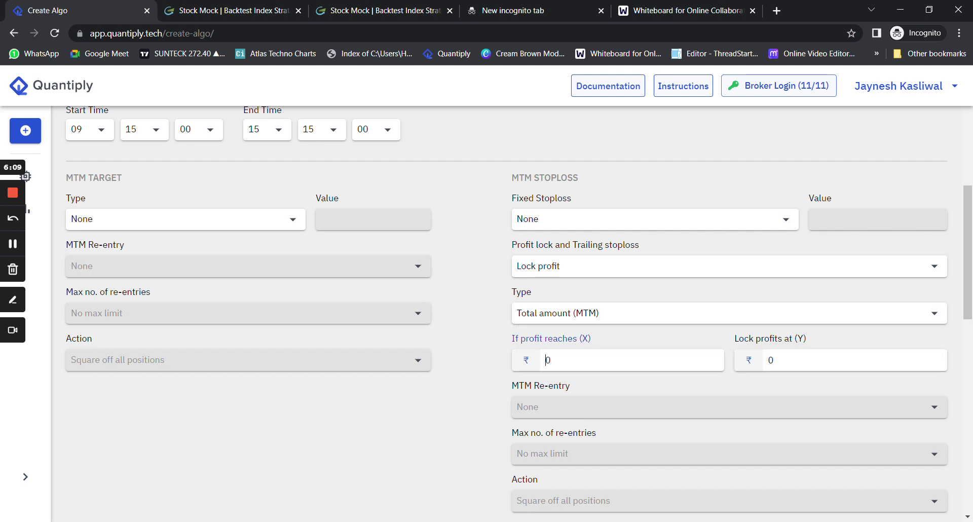
left_click(758, 363)
scroll(672, 322, "down", 5)
scroll(672, 322, "up", 5)
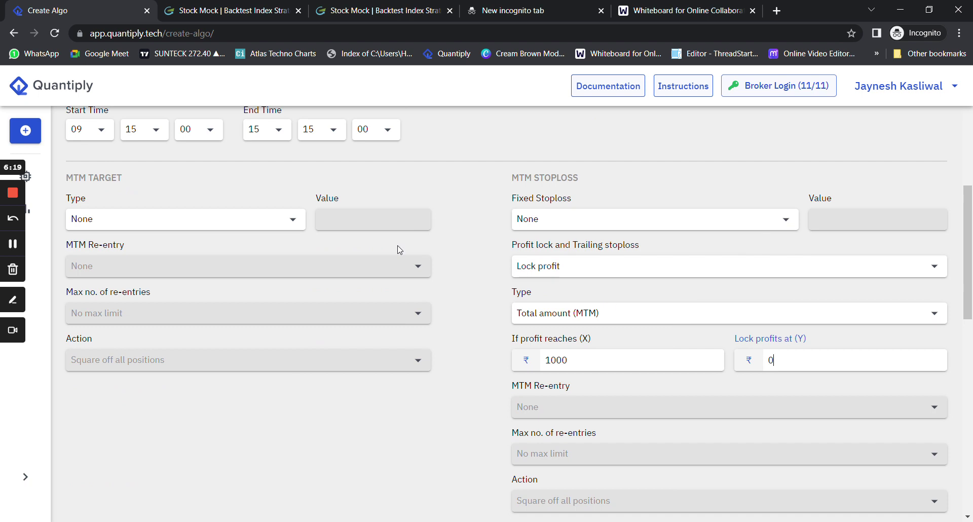
Set start time to 09:30 and end time to 15:25, and switch the second leg to PE.
left_click(128, 127)
scroll(139, 202, "down", 3)
scroll(139, 201, "down", 3)
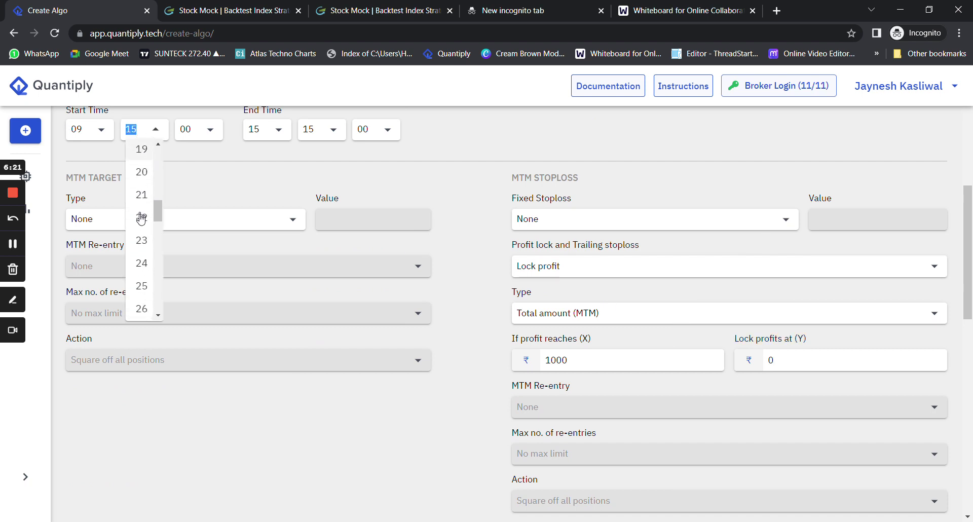
scroll(145, 299, "down", 1)
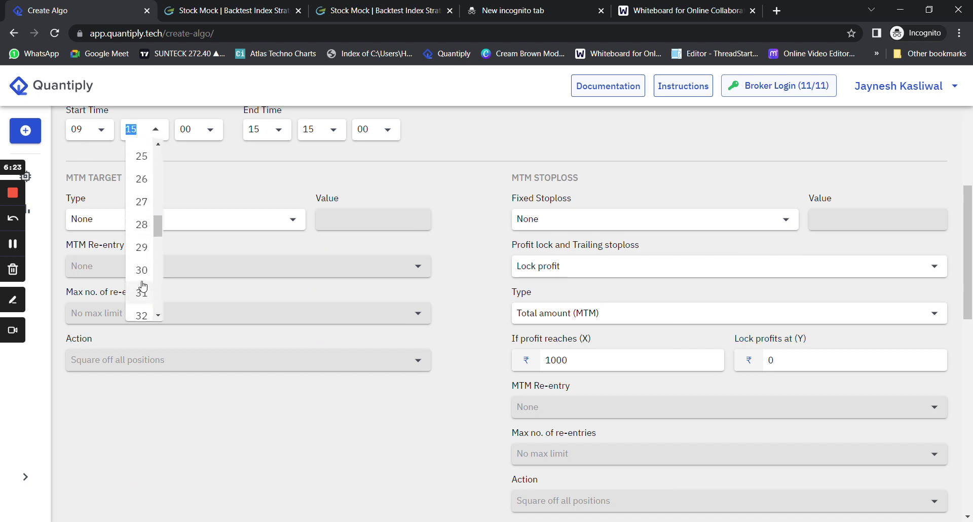
left_click(142, 250)
left_click(320, 136)
scroll(319, 193, "down", 6)
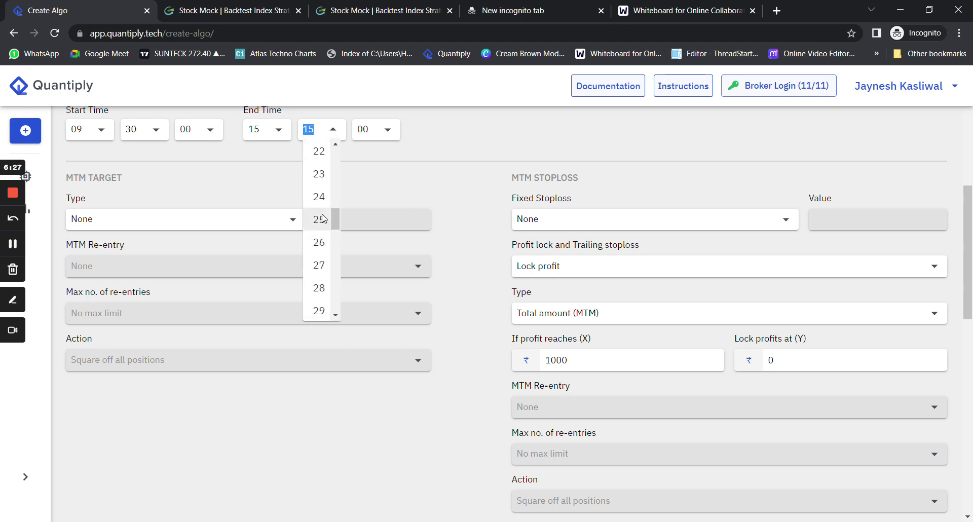
left_click(318, 220)
scroll(304, 244, "up", 6)
left_click(209, 293)
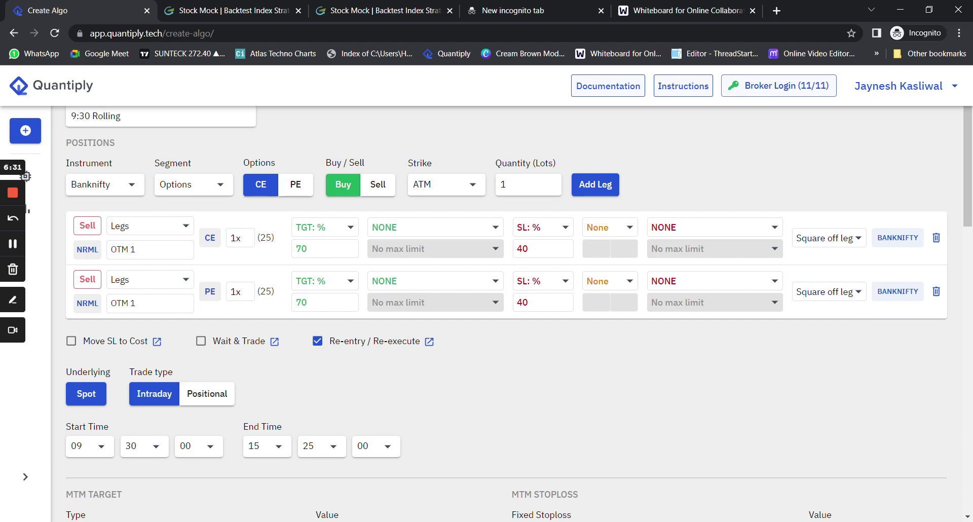
Set the first leg's target re-entry to RE EXECUTE with at most 2 re-entries.
left_click(443, 233)
left_click(431, 269)
left_click(446, 337)
left_click(432, 314)
left_click(435, 385)
left_click(402, 361)
Set the second leg's target re-entry to RE EXECUTE with at most 2 re-entries.
left_click(481, 281)
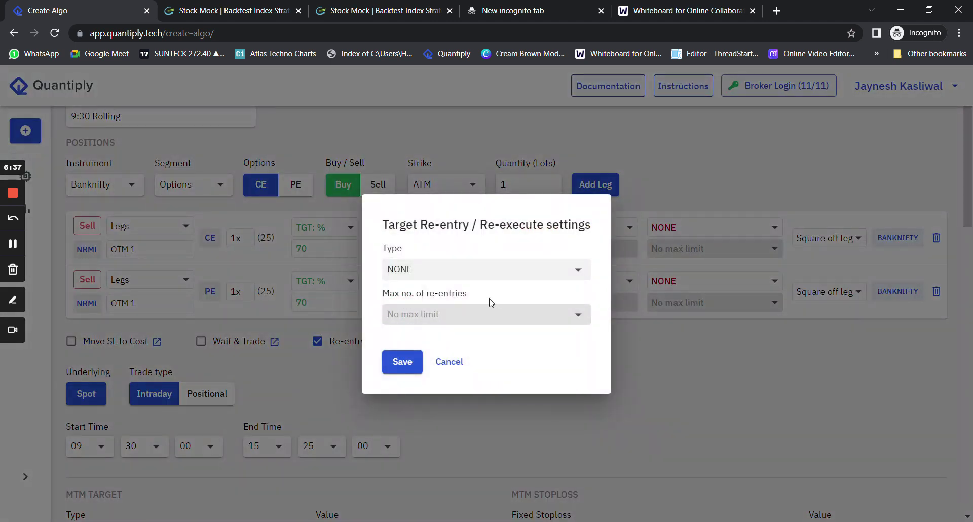
left_click(463, 269)
left_click(446, 338)
left_click(430, 315)
left_click(431, 379)
left_click(414, 357)
left_click(657, 232)
left_click(658, 254)
Set the first leg's stop loss re-entry to RE EXECUTE, max 2 re-entries.
left_click(660, 234)
left_click(515, 274)
left_click(446, 337)
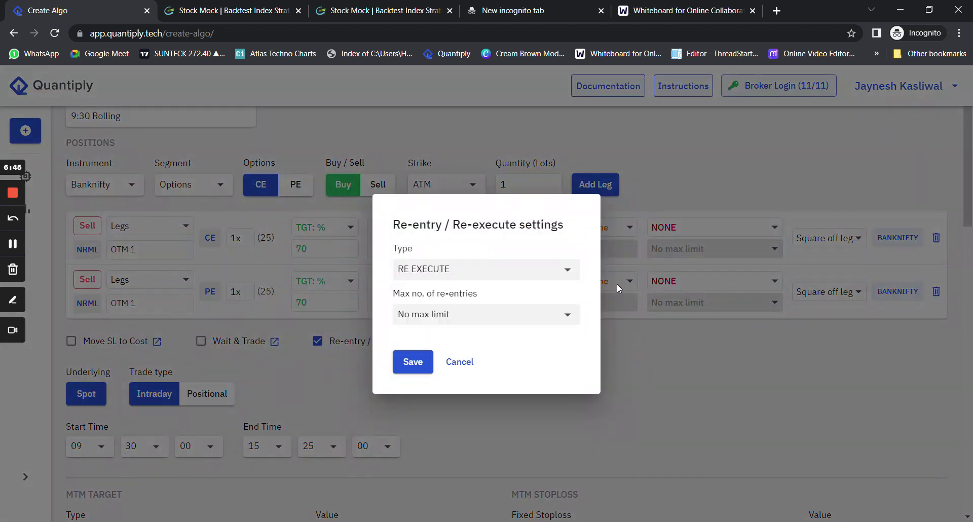
left_click(467, 315)
left_click(446, 384)
left_click(413, 361)
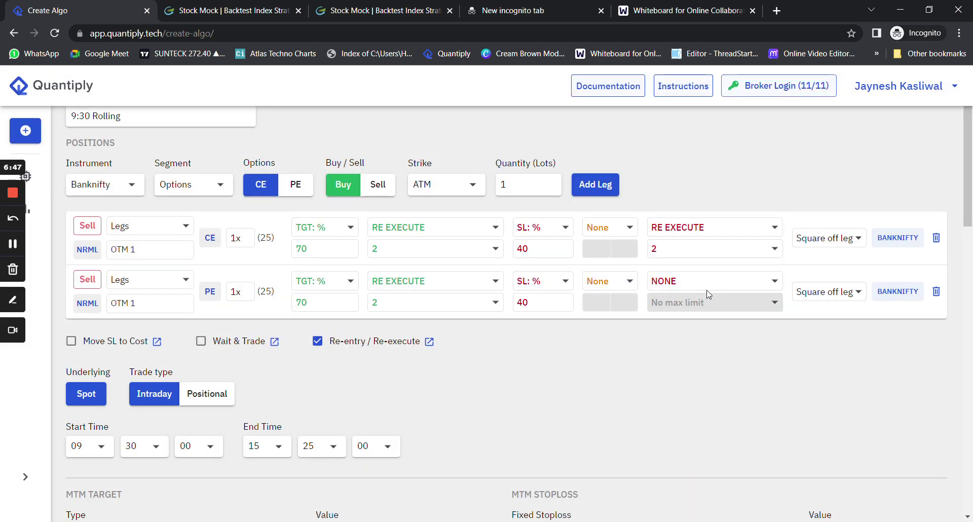
Set the PE leg's stop loss re-entry to RE EXECUTE with max 2 re-entries and save.
left_click(693, 293)
left_click(430, 270)
left_click(462, 338)
left_click(454, 317)
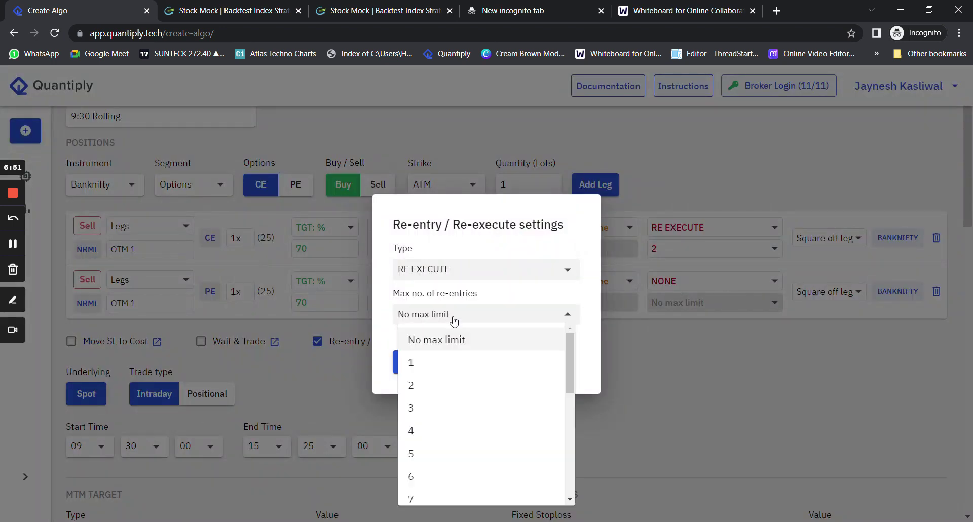
left_click(438, 386)
left_click(421, 363)
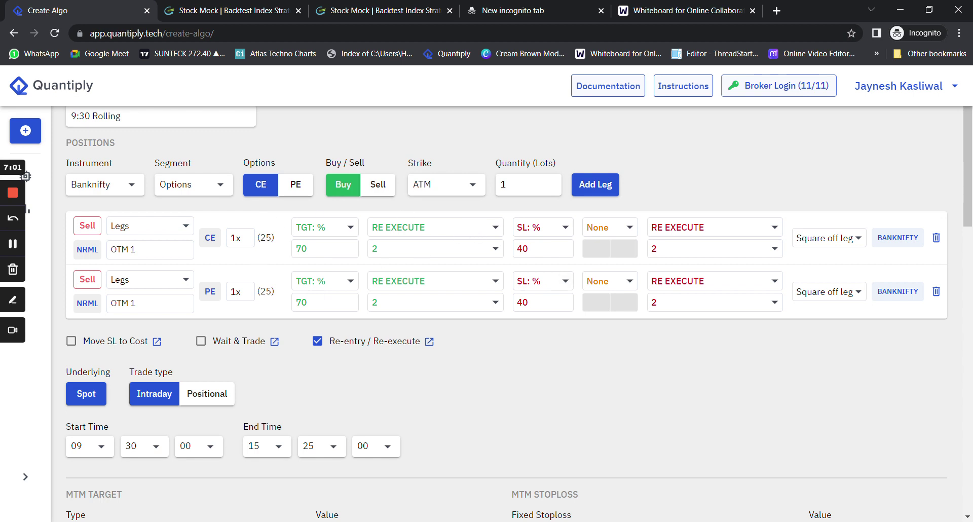
Save the strategy as Tuesday algo '9:30 Rolling test' linked to the Zerodha client account.
scroll(318, 297, "down", 10)
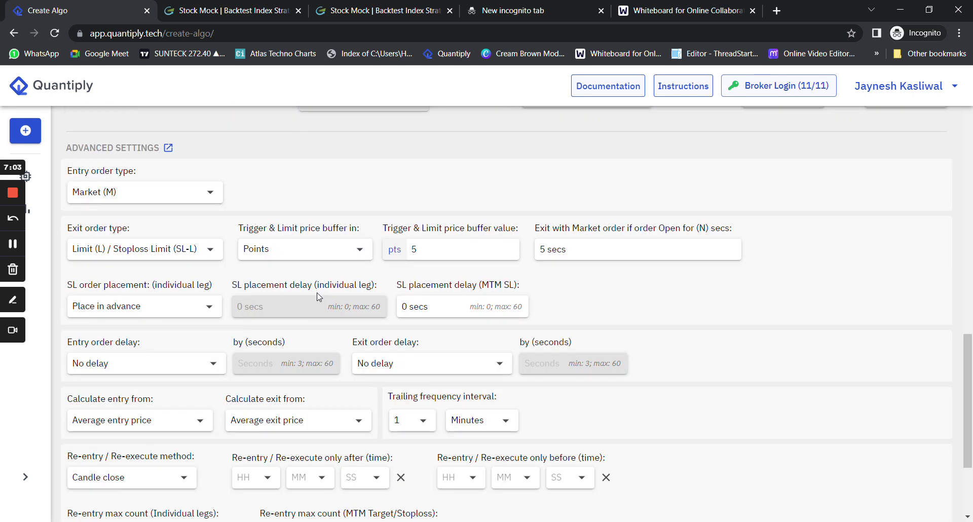
scroll(318, 297, "down", 3)
left_click(90, 449)
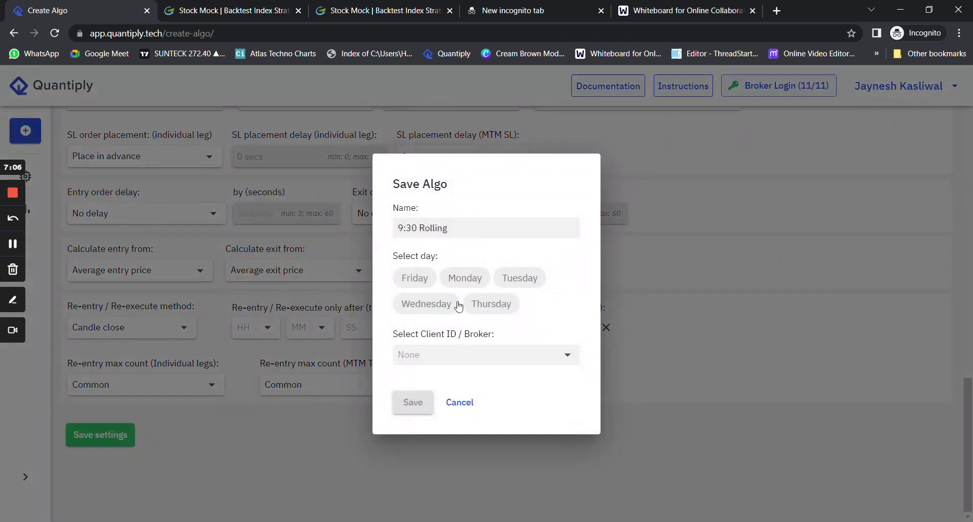
left_click(510, 279)
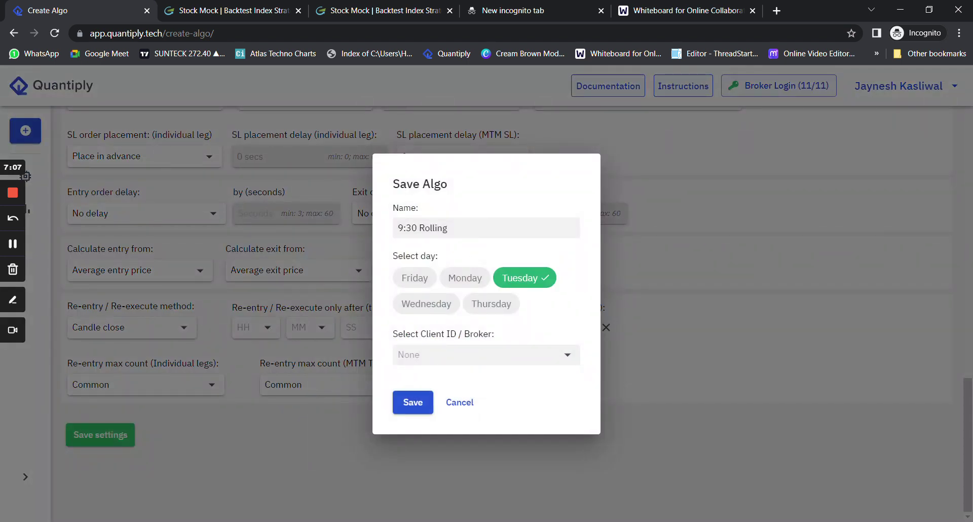
type("est")
left_click(540, 366)
scroll(497, 304, "down", 3)
left_click(490, 241)
left_click(428, 401)
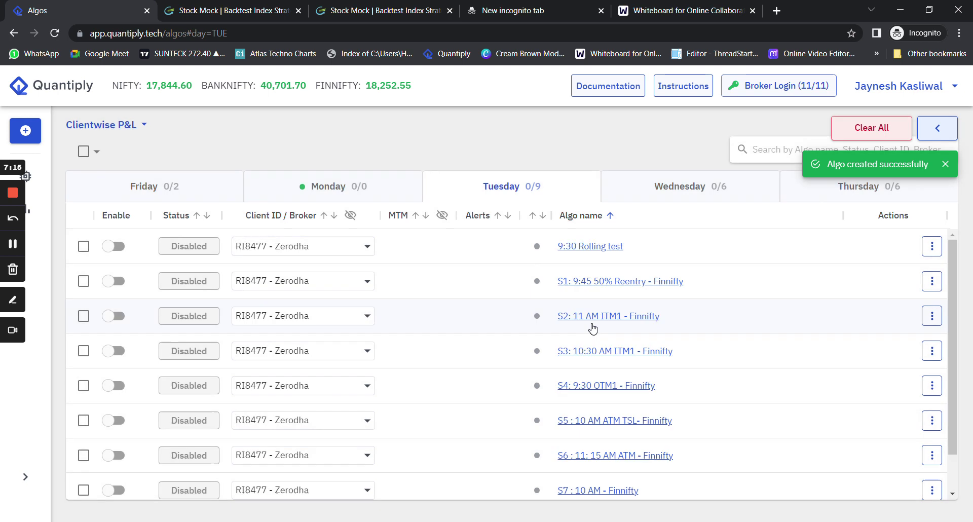
Review the S9: 9:30 Rolling algo's page, then switch back to the StockMock tab.
scroll(593, 329, "down", 2)
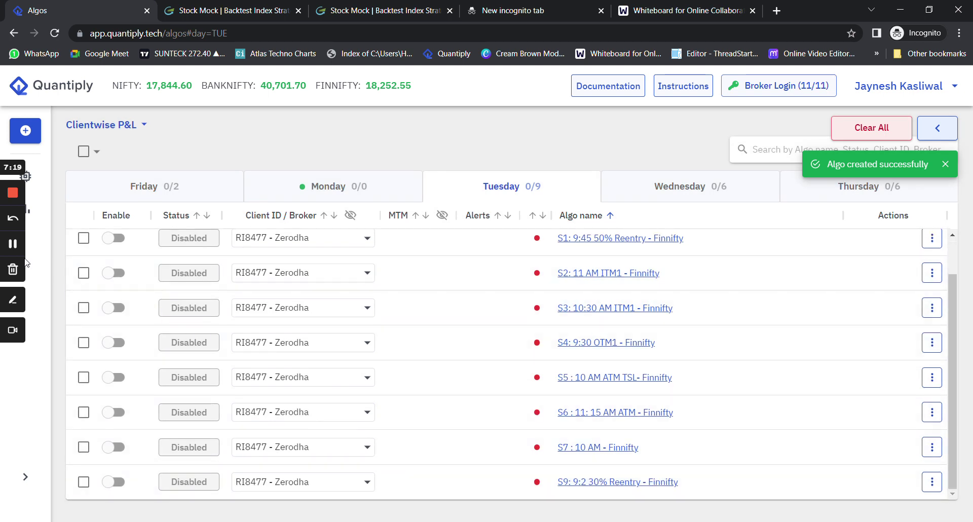
left_click(13, 243)
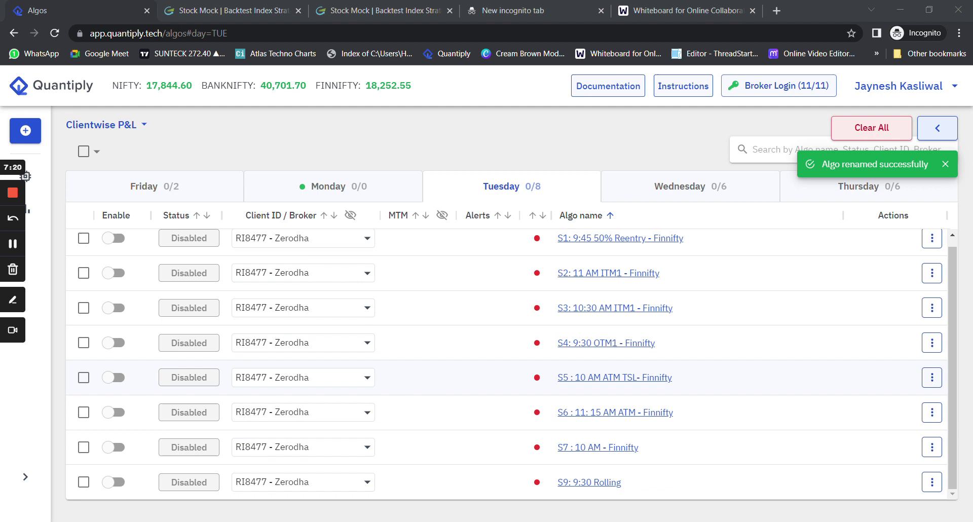
left_click(581, 486)
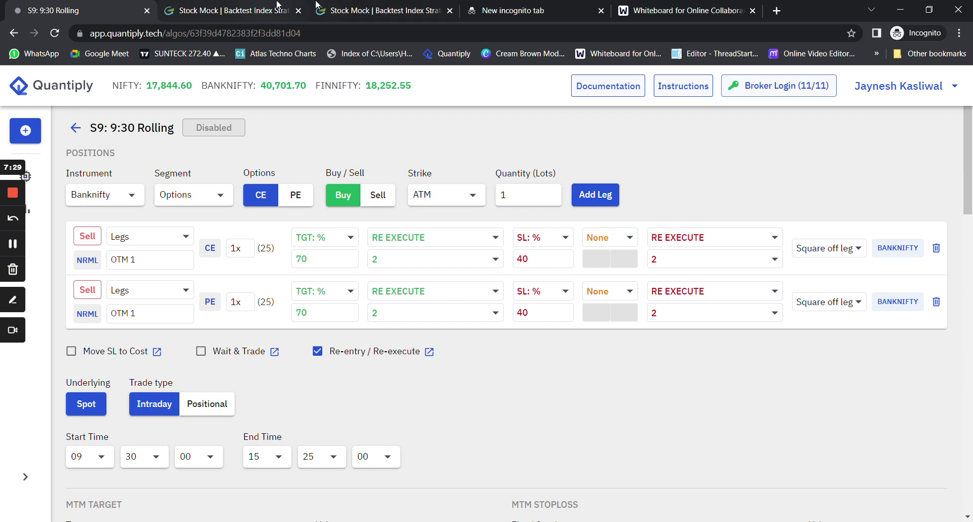
left_click(399, 6)
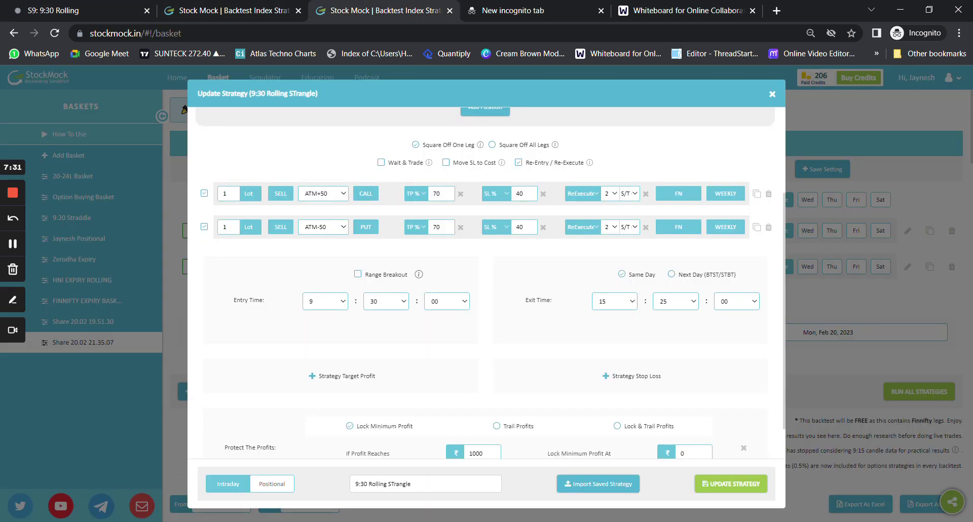
Close the 9:30 Rolling STrangle Update Strategy dialog without saving changes.
scroll(560, 345, "down", 1)
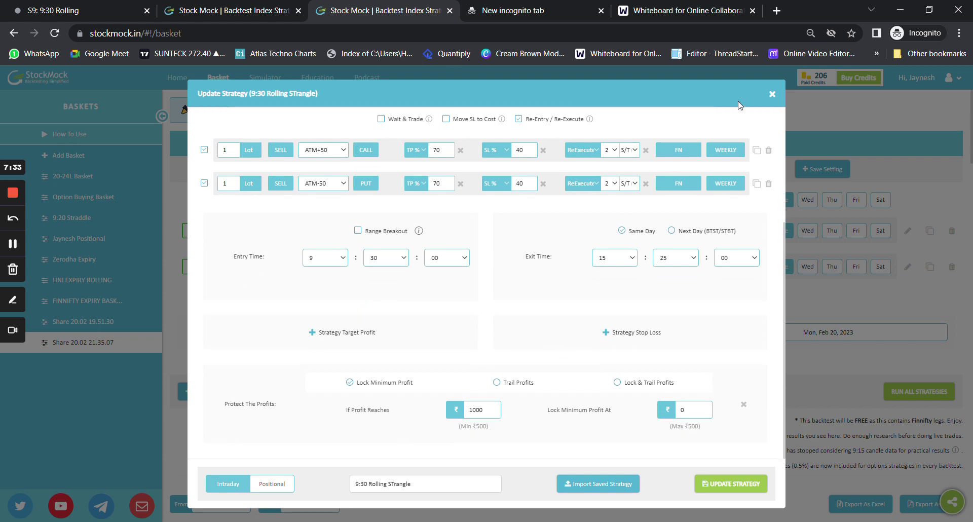
left_click(770, 94)
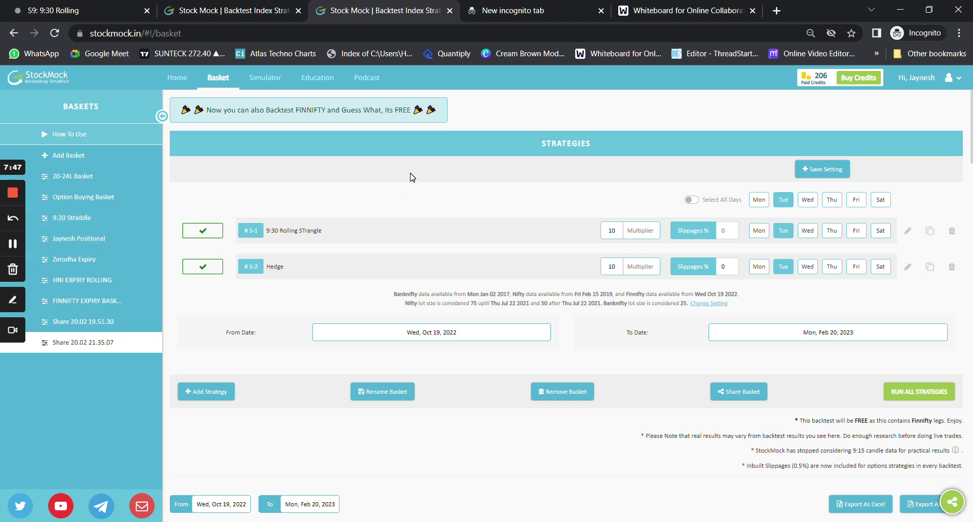
Switch to the FINNIFTY EXPIRY basket tab and scroll its stats and tables down to the PnL Over Time chart.
left_click(258, 7)
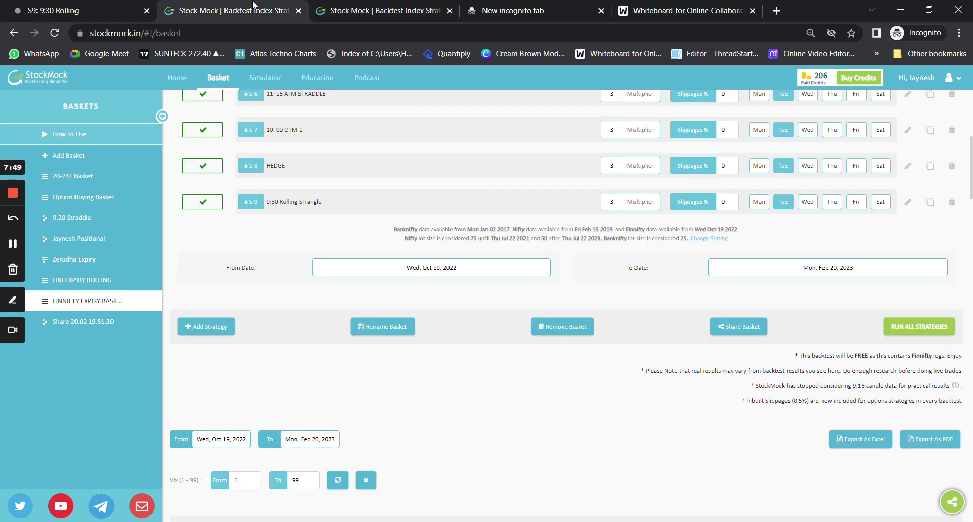
scroll(529, 346, "down", 7)
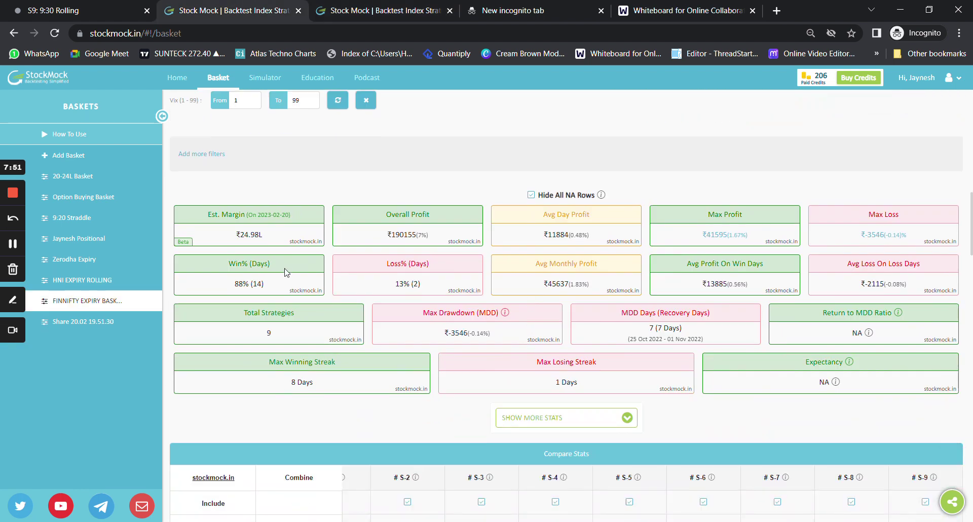
scroll(358, 257, "up", 2)
scroll(358, 257, "up", 10)
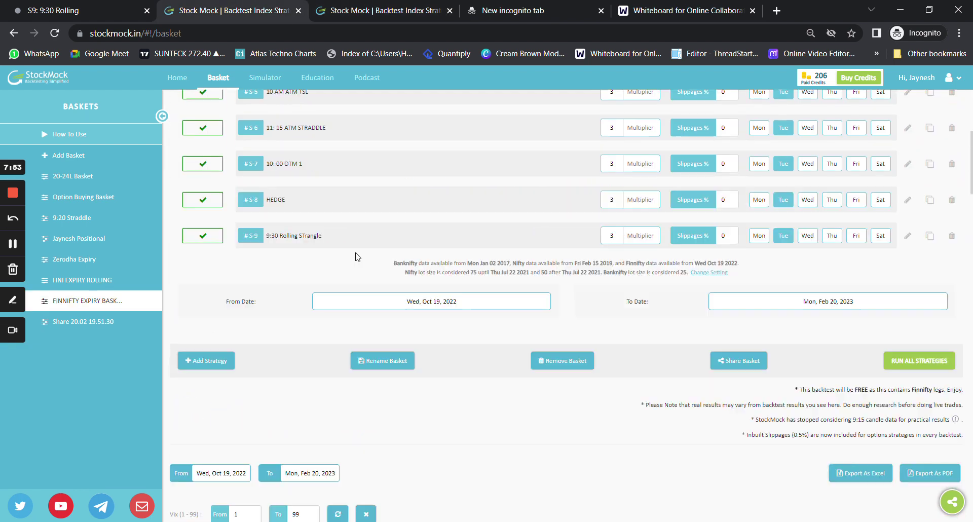
scroll(358, 257, "down", 12)
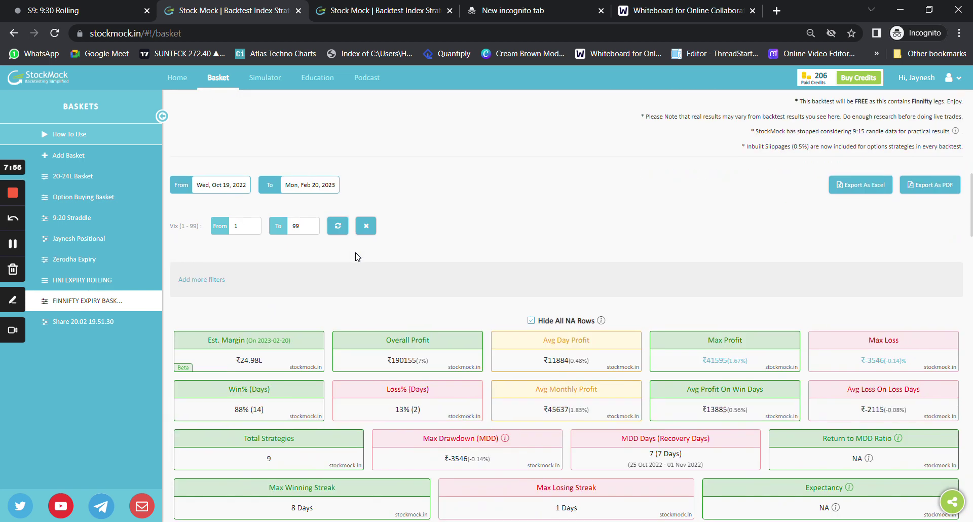
scroll(334, 250, "up", 4)
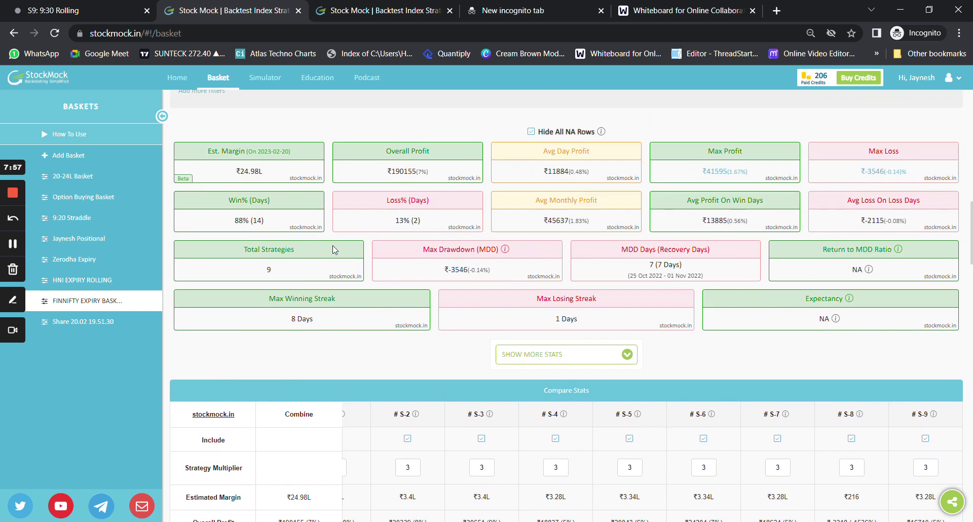
scroll(531, 238, "down", 5)
scroll(531, 238, "down", 10)
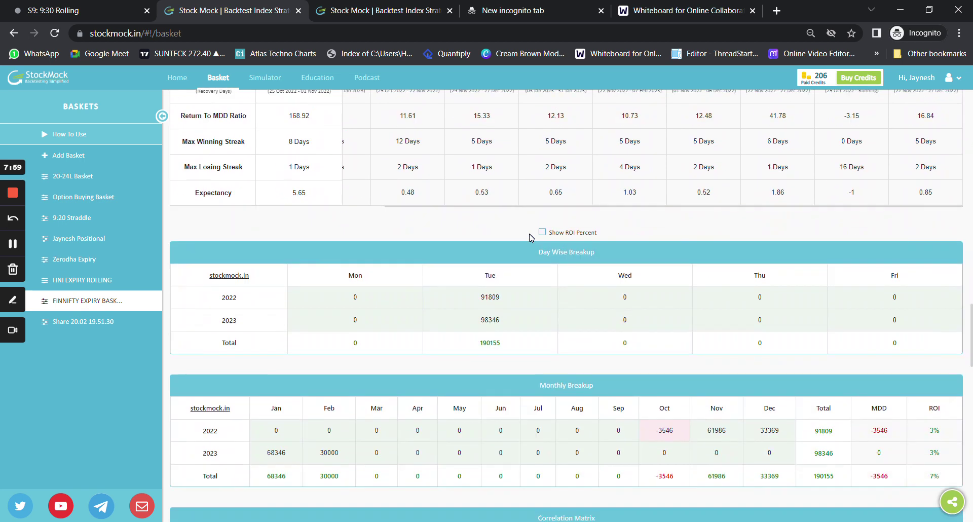
scroll(531, 238, "down", 5)
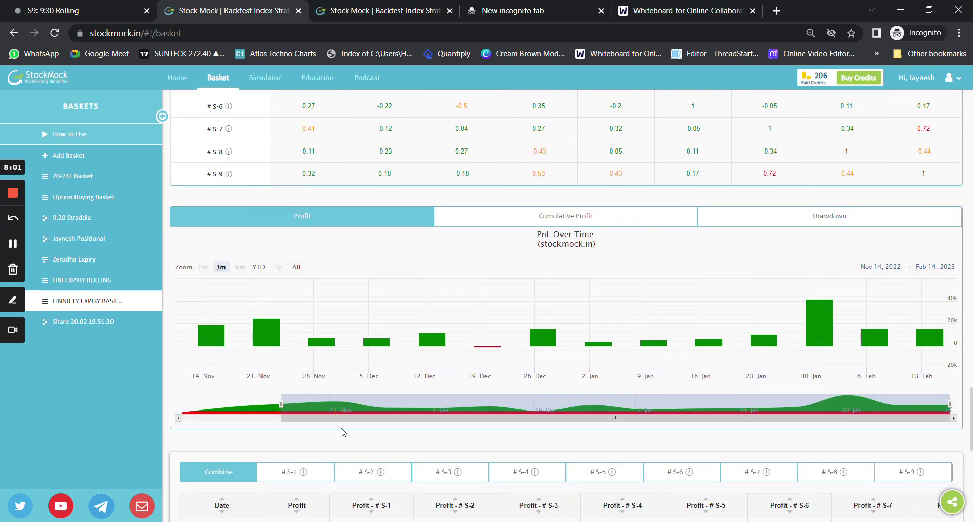
Extend the PnL chart back to Oct 25, 2022 and read weekly profits, including Dec 13.
left_click_drag(290, 407, 199, 407)
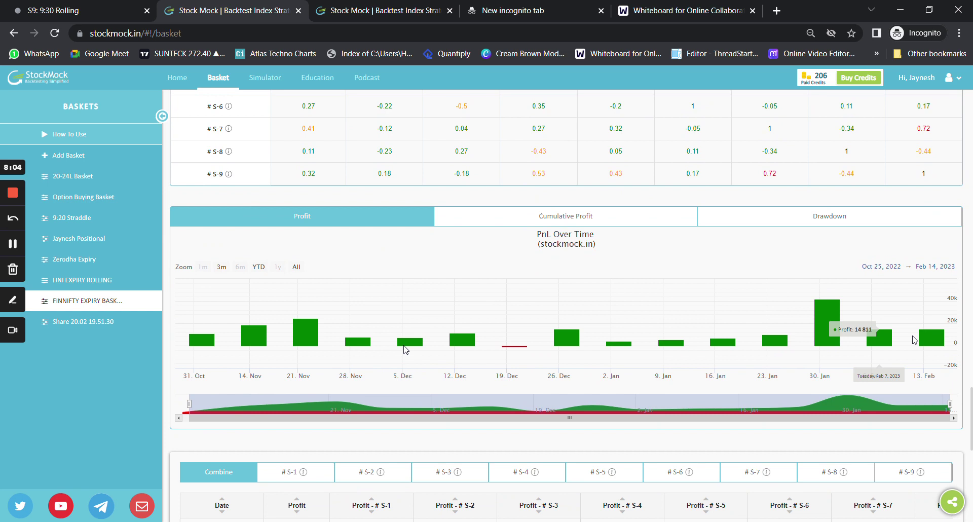
mouse_move(413, 347)
mouse_move(932, 343)
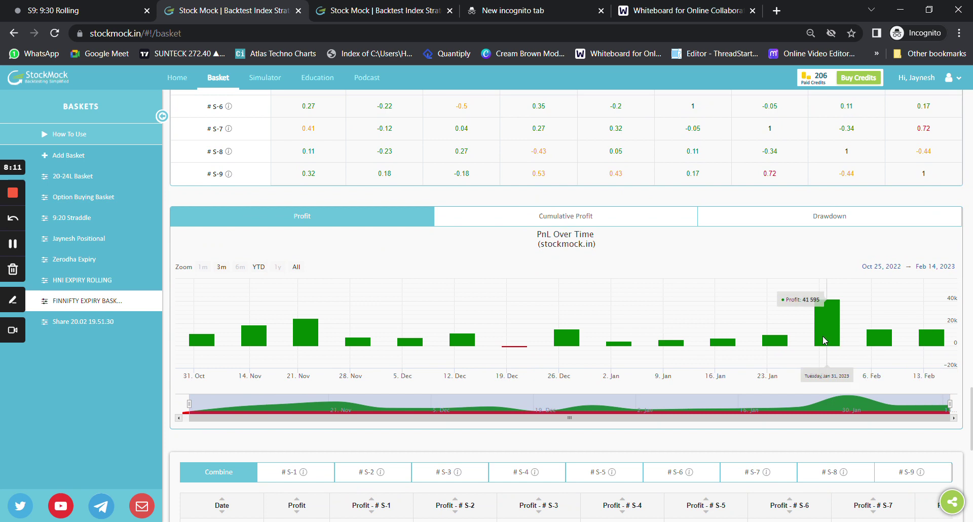
mouse_move(654, 352)
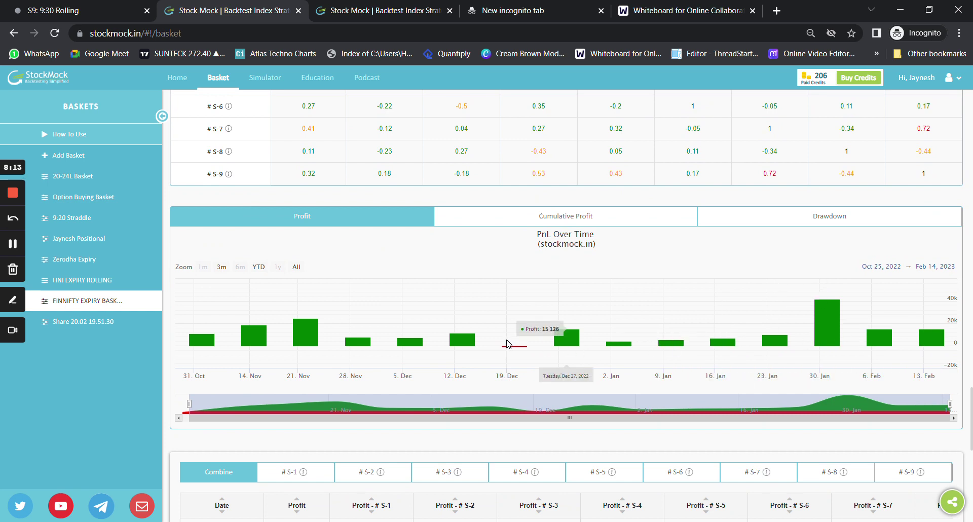
mouse_move(508, 348)
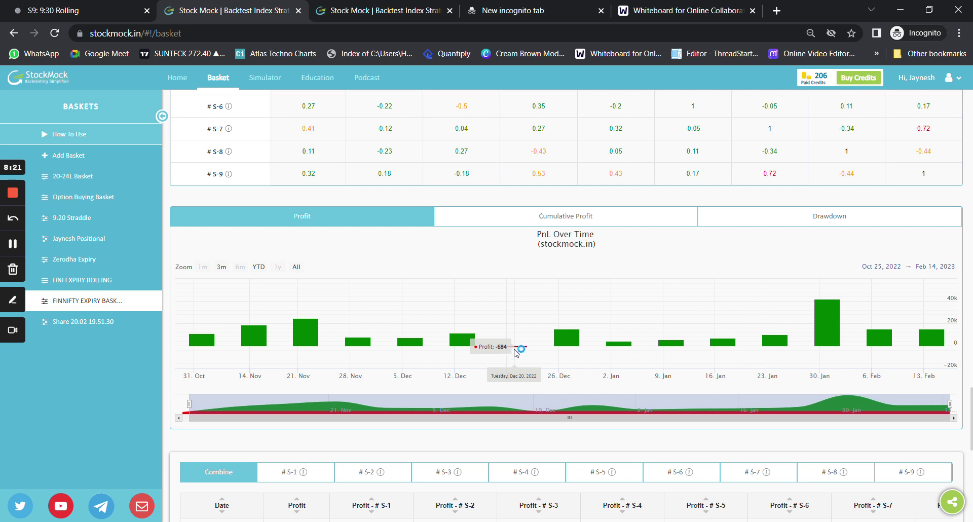
left_click(471, 347)
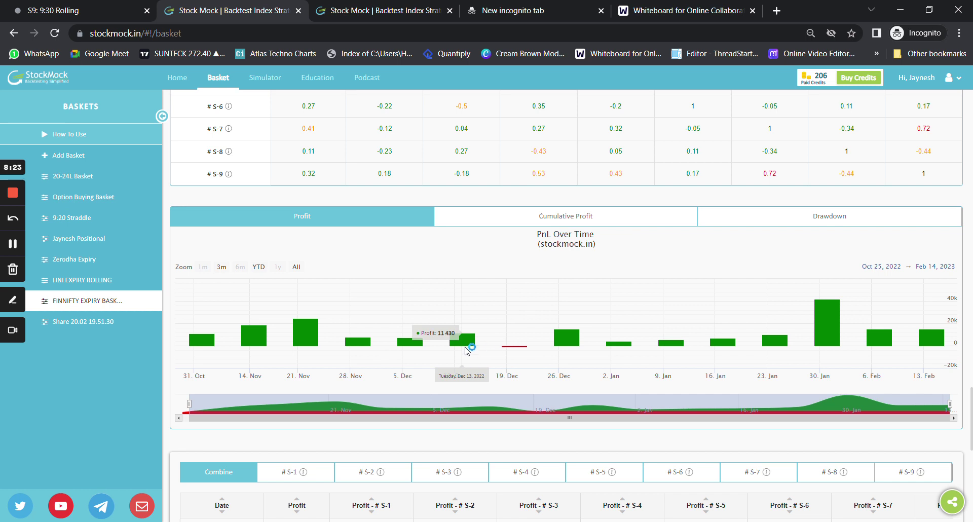